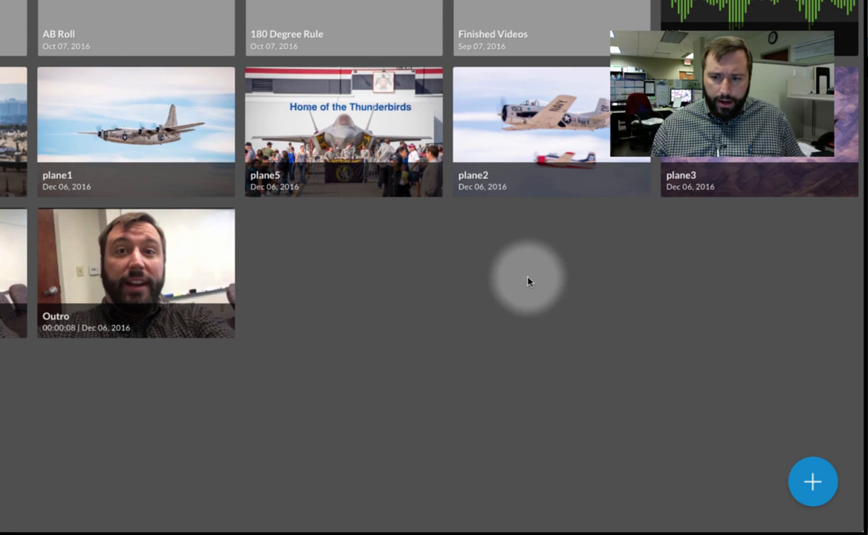
- Upload plane6.jpg from the Desktop to My Media, clear the completed upload and close the upload status
click(800, 484)
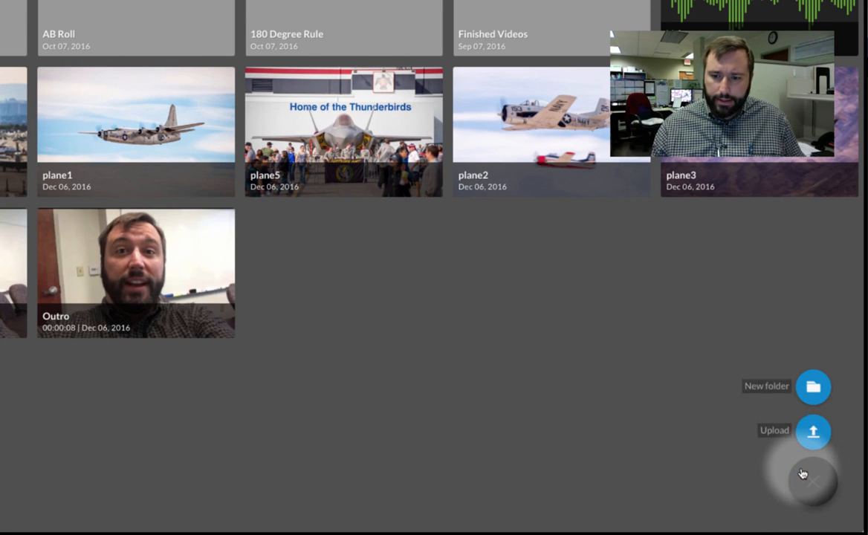
click(813, 434)
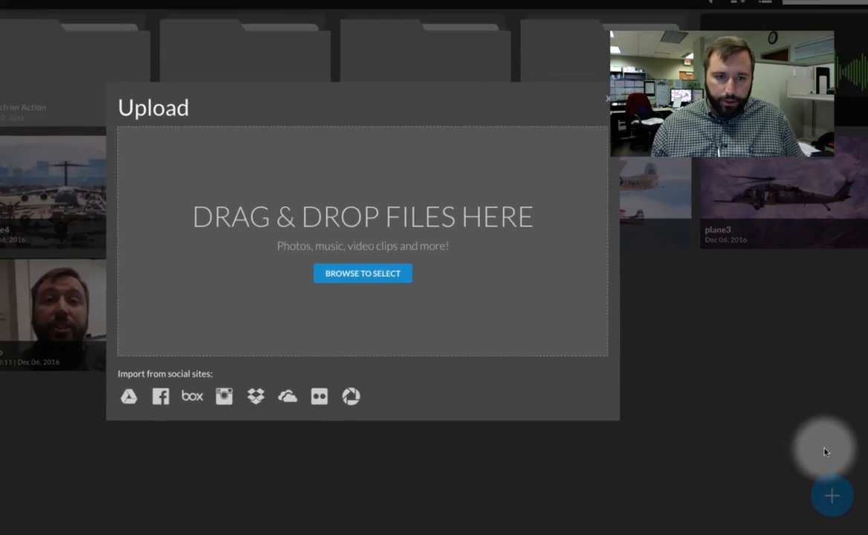
click(423, 312)
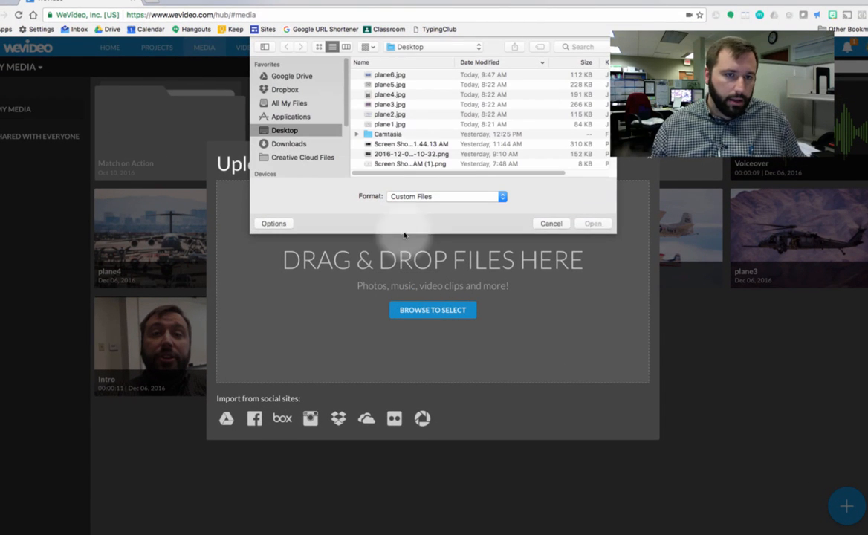
click(394, 75)
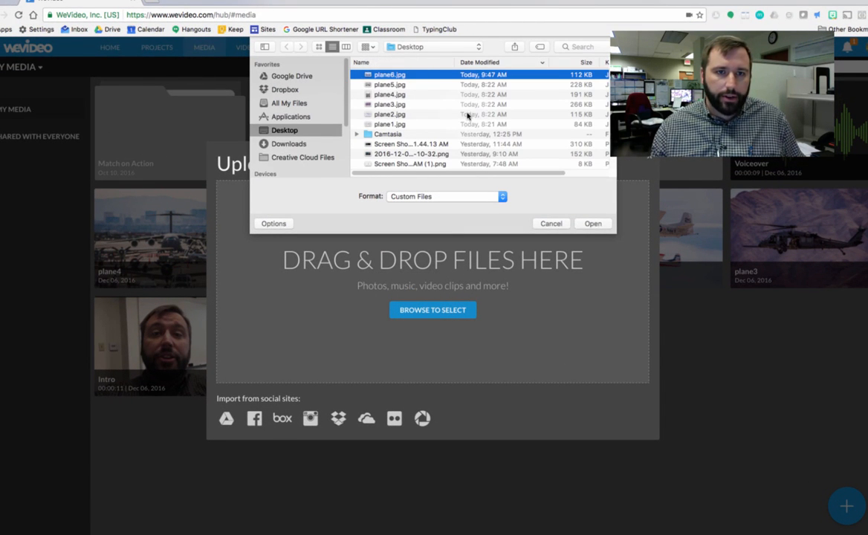
click(585, 226)
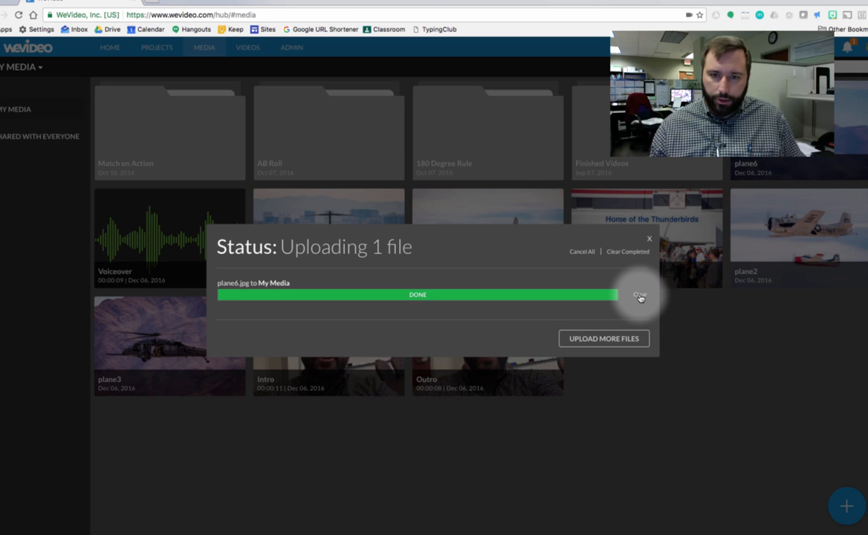
click(640, 296)
click(649, 240)
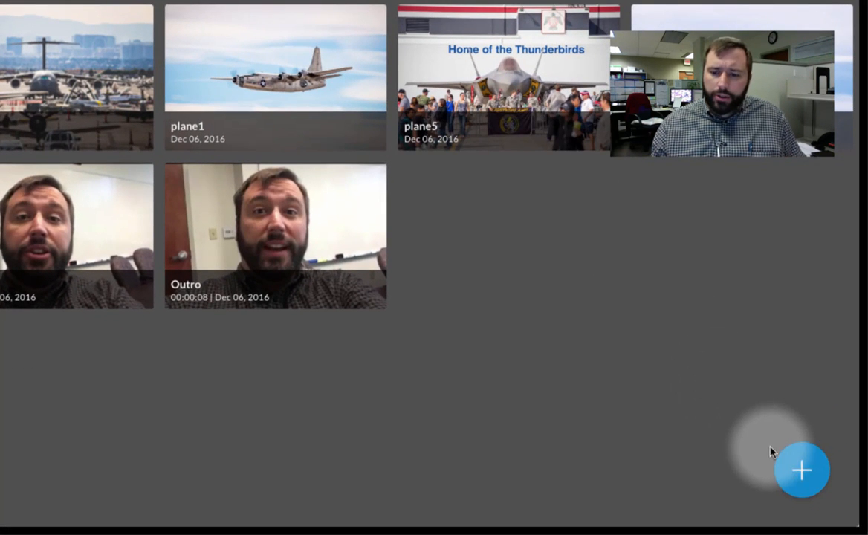
click(790, 467)
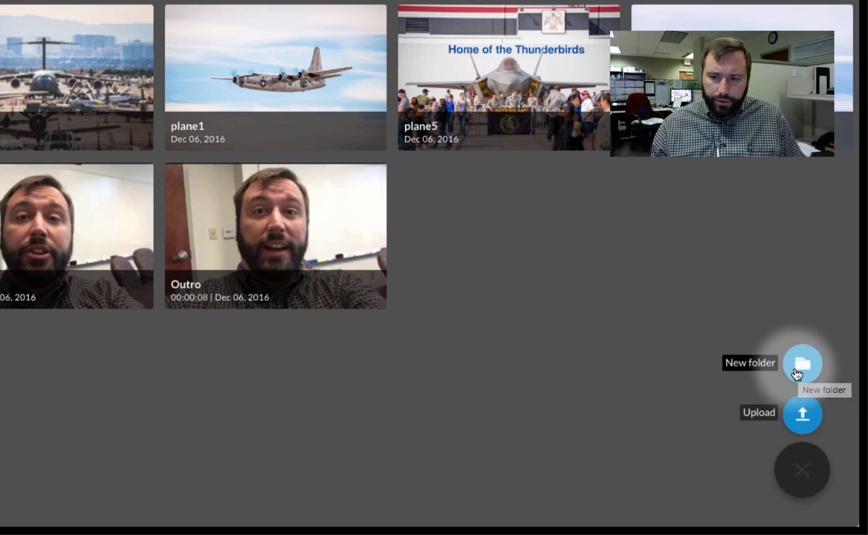
click(737, 374)
click(802, 469)
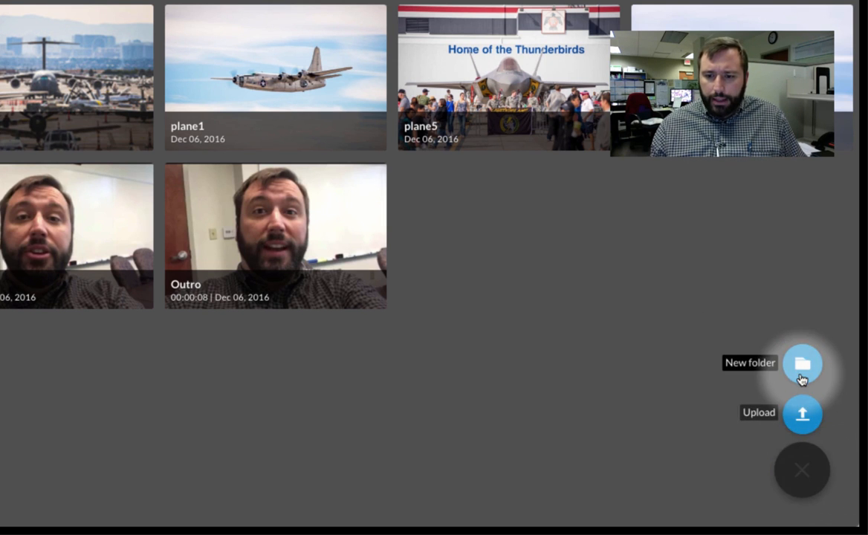
click(677, 338)
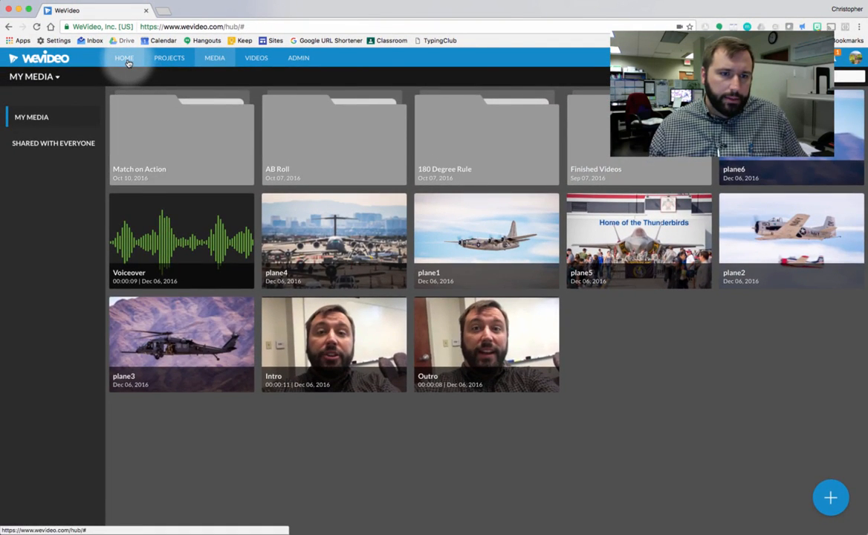
- Open the Aviation Nation video for editing from the recent edits on the home page
click(63, 21)
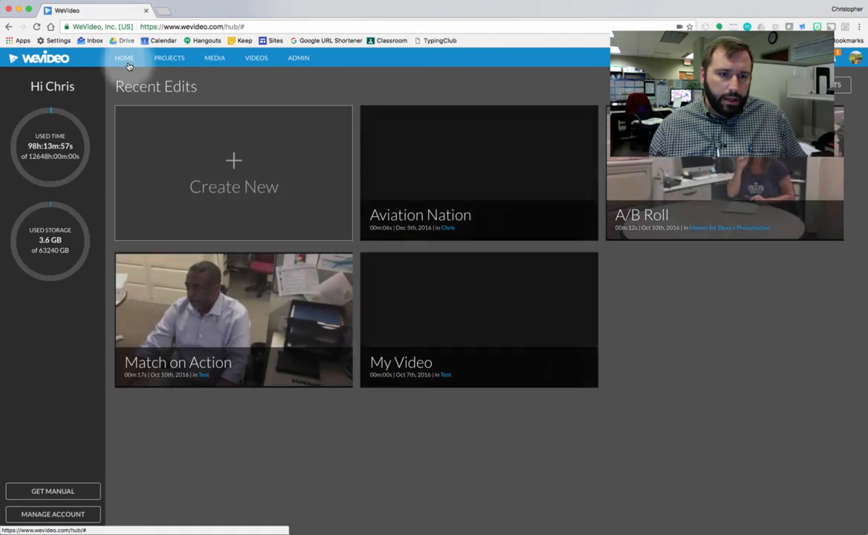
mouse_move(411, 199)
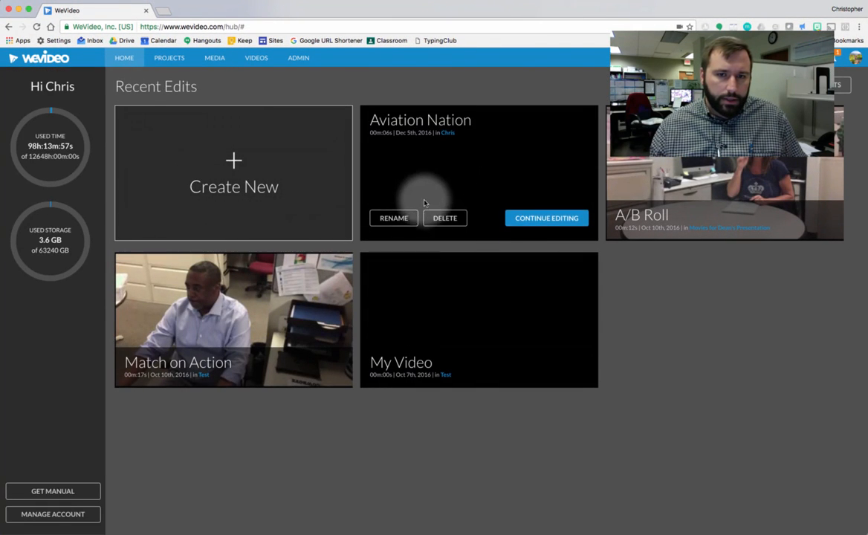
click(542, 219)
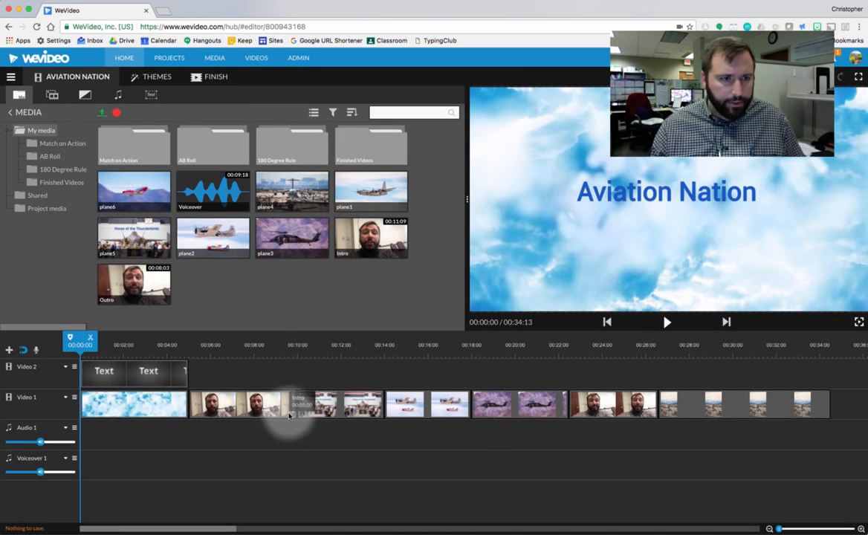
drag(289, 415, 198, 421)
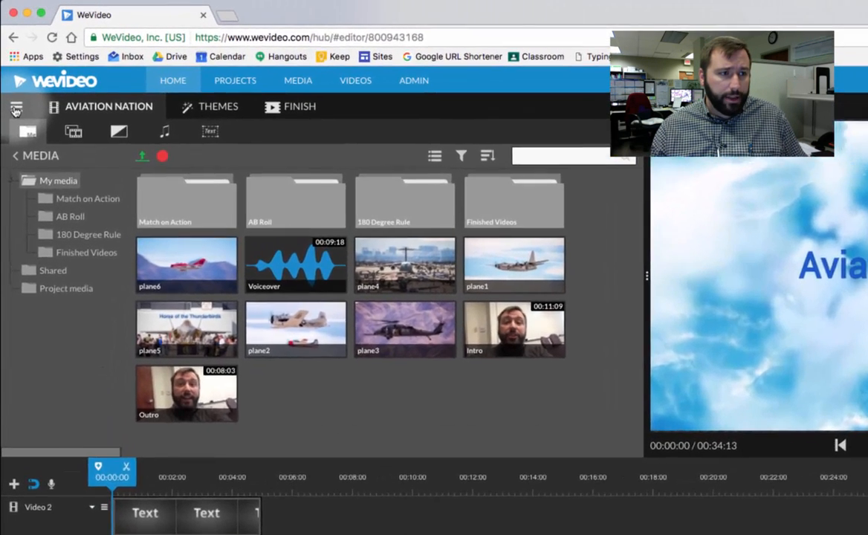
click(16, 110)
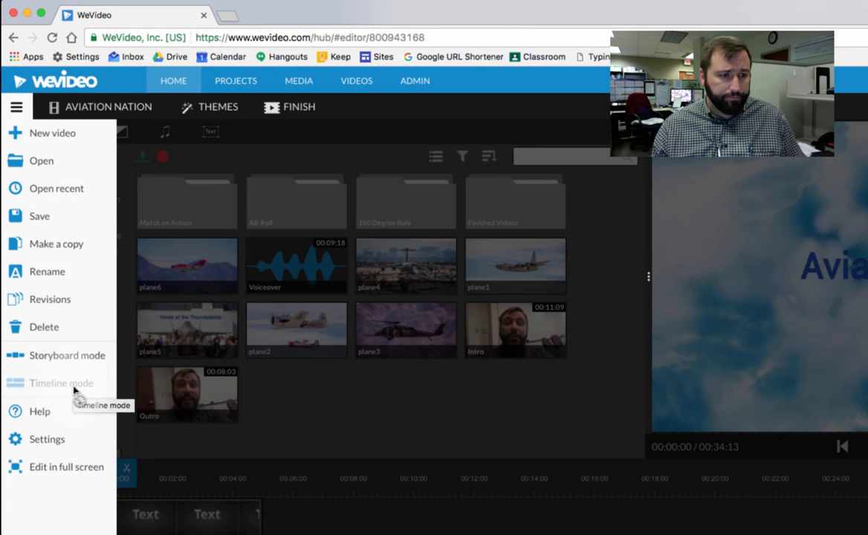
click(387, 391)
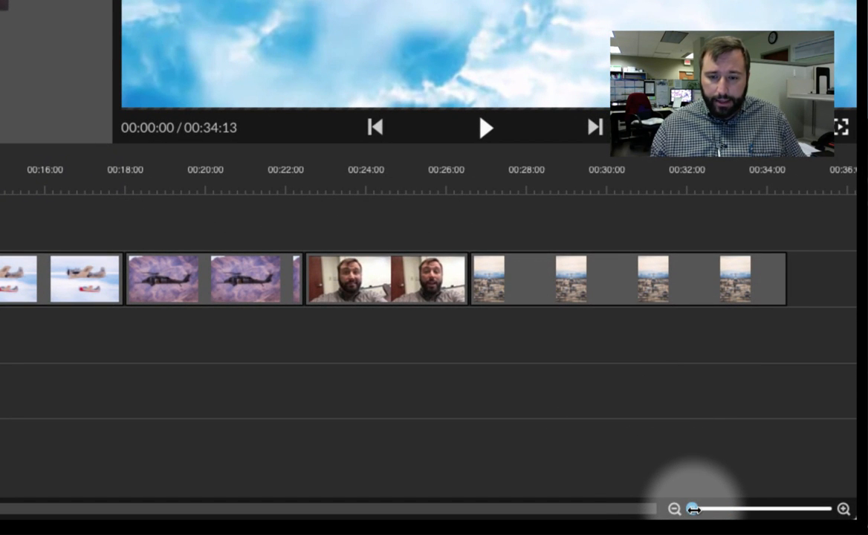
- Play the opening title of the video from the beginning and pause before the Intro clip
drag(694, 509, 697, 509)
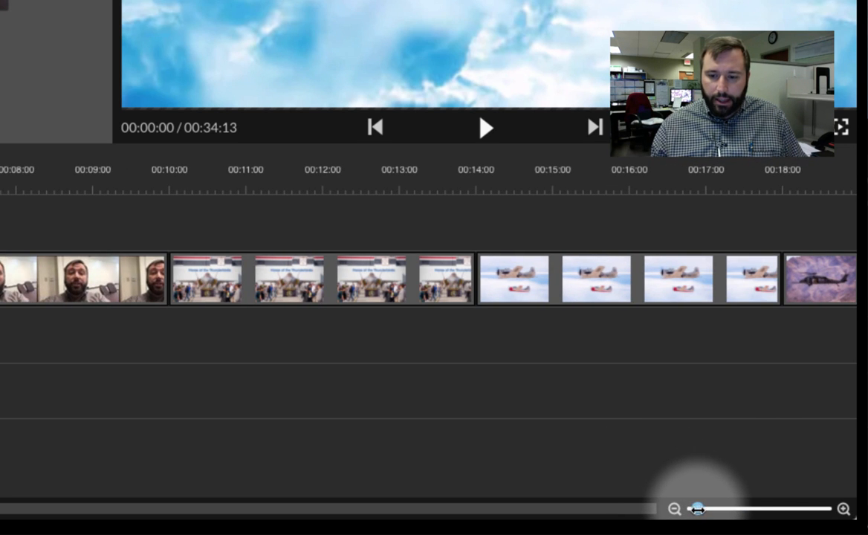
drag(697, 509, 705, 509)
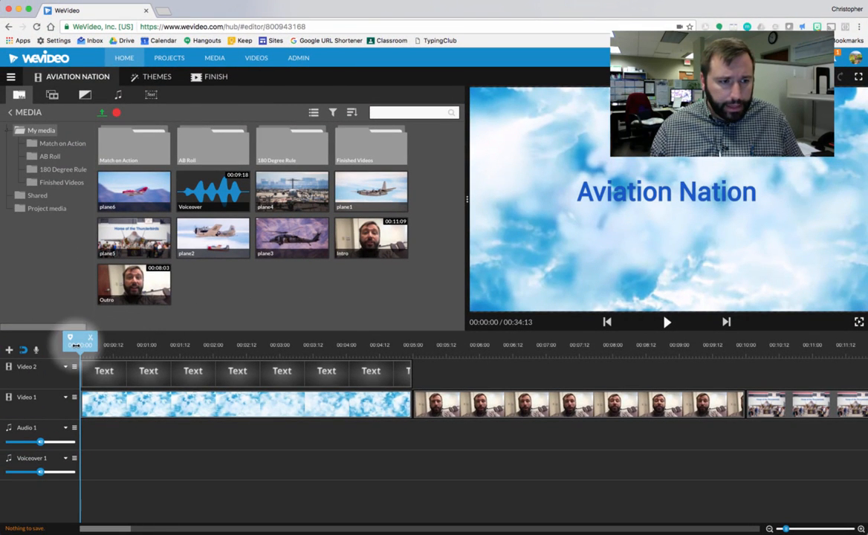
mouse_move(80, 342)
mouse_down()
mouse_move(121, 345)
mouse_move(67, 344)
mouse_up()
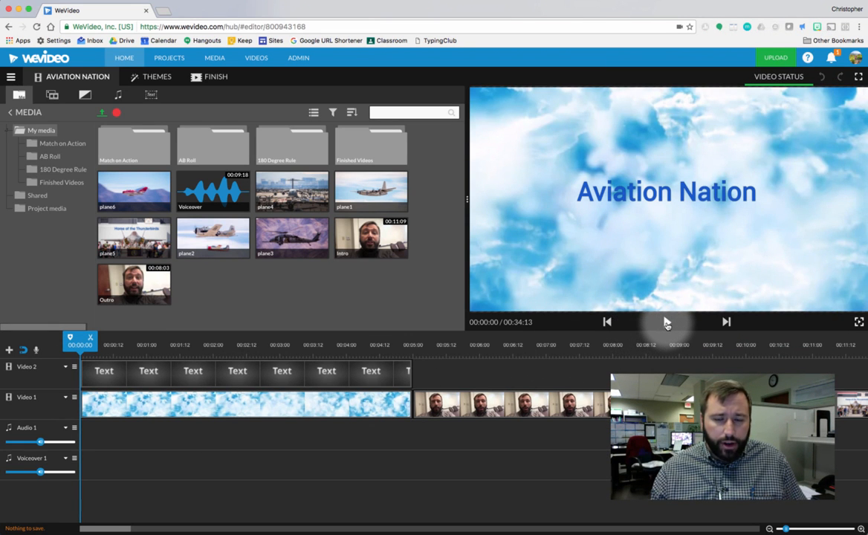
click(667, 322)
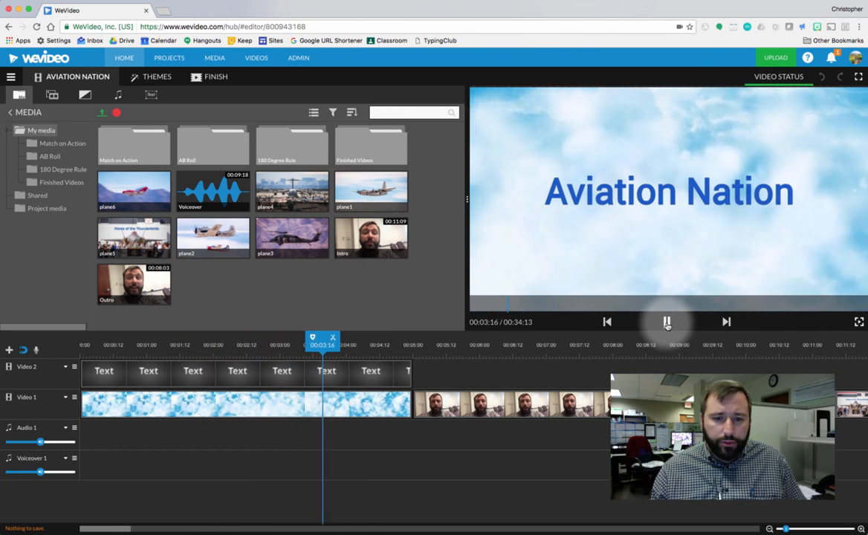
click(667, 322)
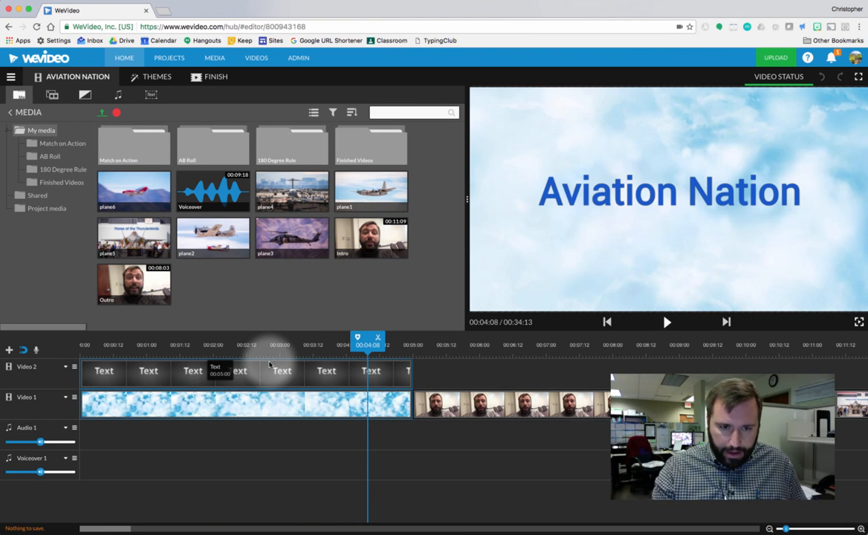
- Delete the opening text and clouds clips, and add the Clouds background at the start of the Video 2 track
key(Delete)
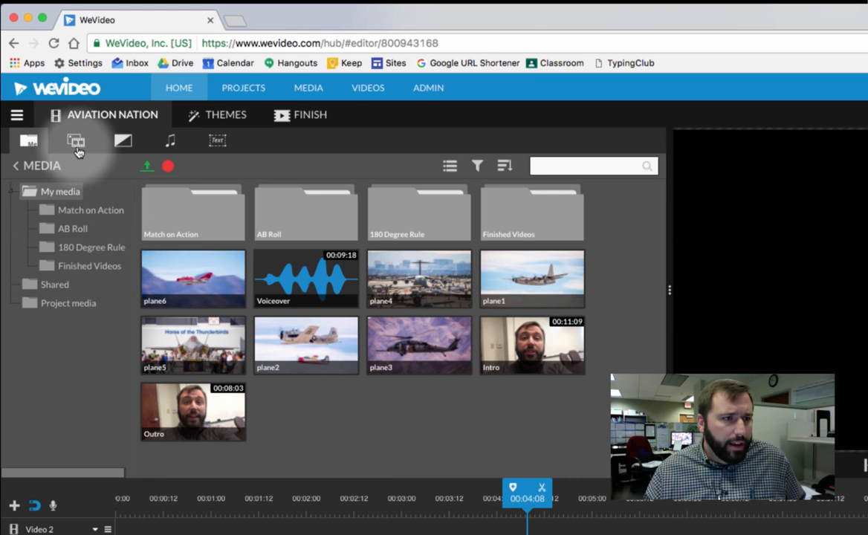
click(77, 144)
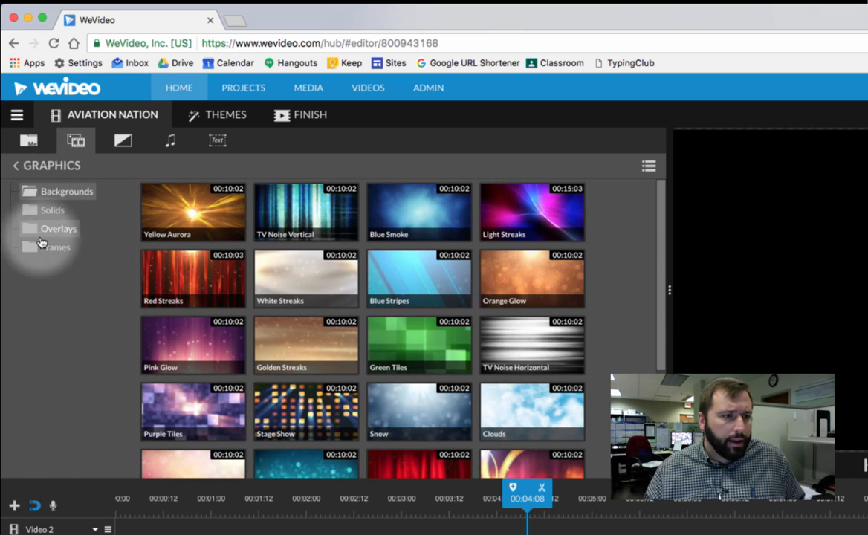
click(499, 407)
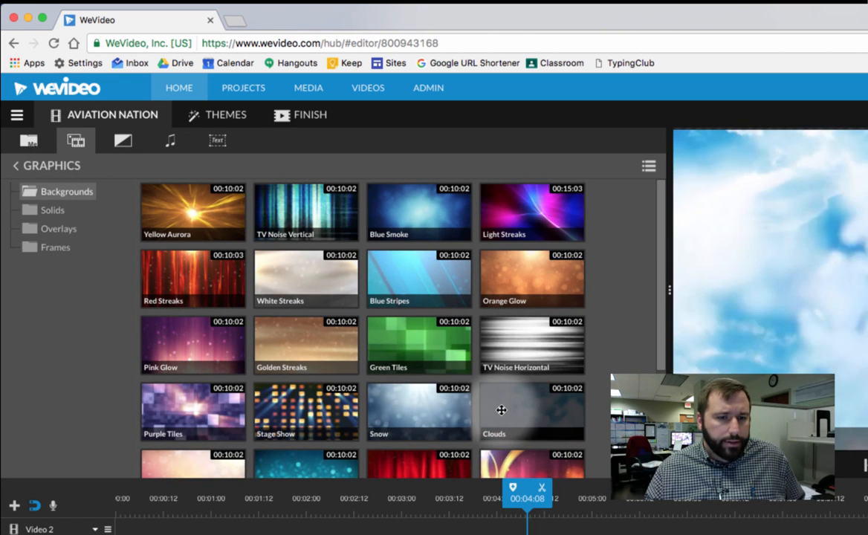
drag(502, 409, 207, 521)
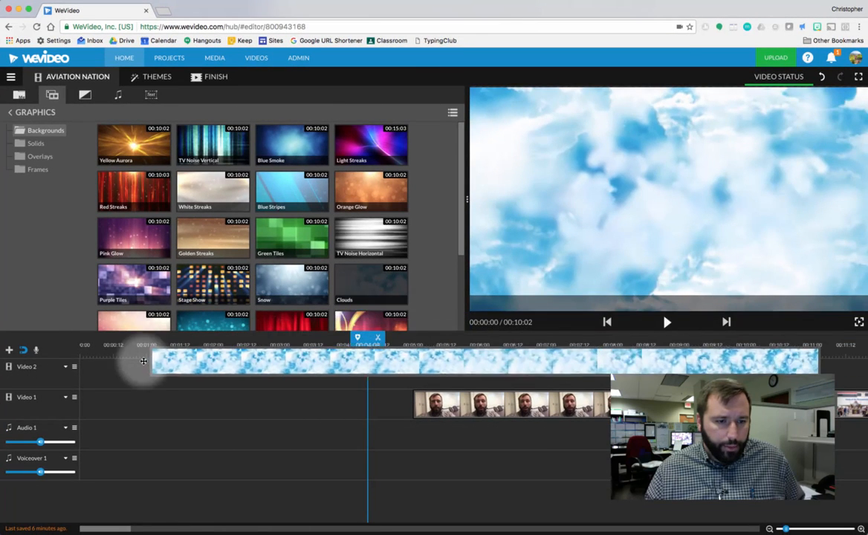
drag(144, 362, 94, 373)
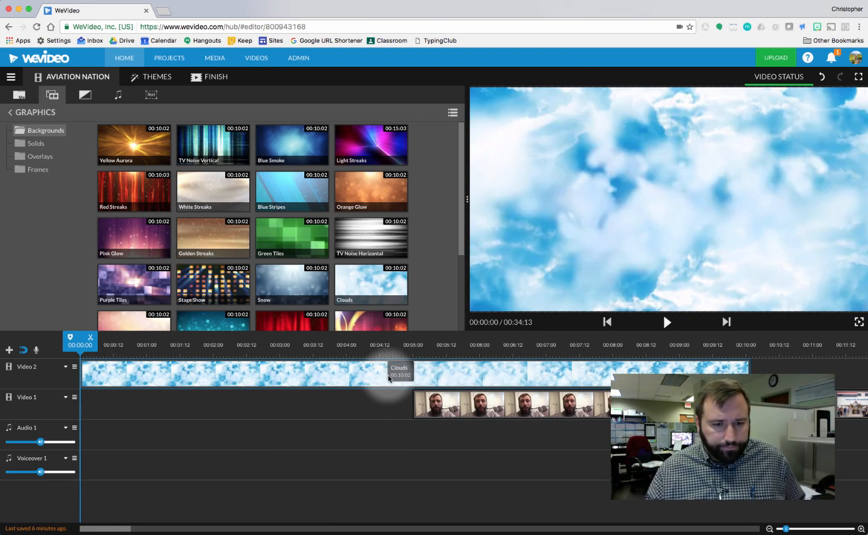
- Trim the Clouds clip to 5 seconds and move it into the gap before the Intro clip on Video 1
click(390, 379)
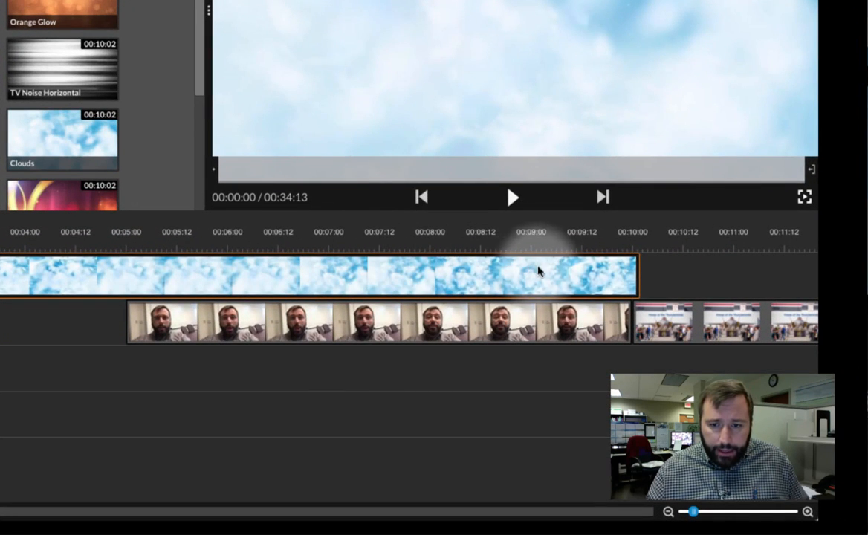
mouse_move(637, 276)
mouse_down()
mouse_move(123, 286)
mouse_move(155, 335)
mouse_up()
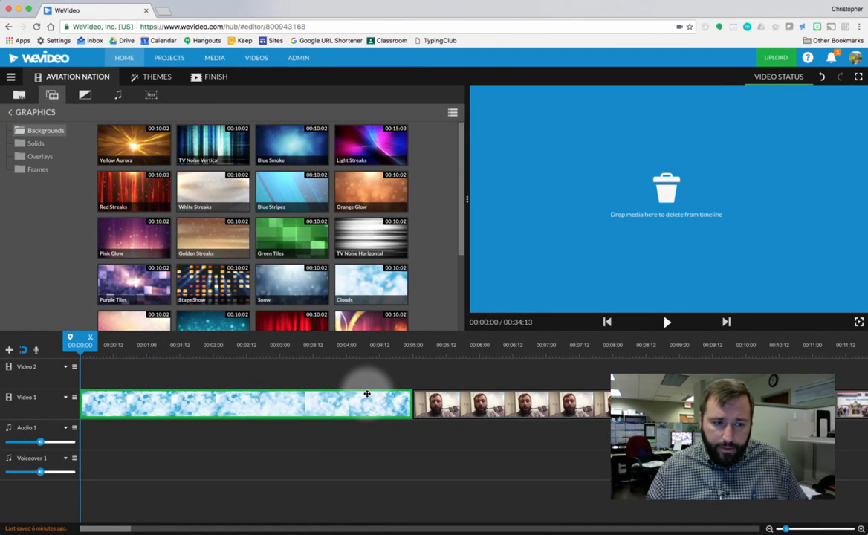
drag(367, 393, 366, 395)
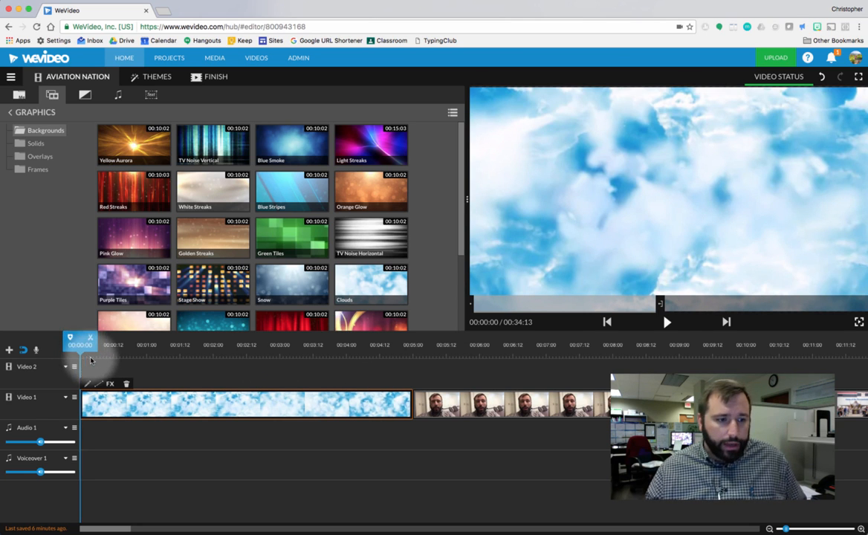
click(668, 324)
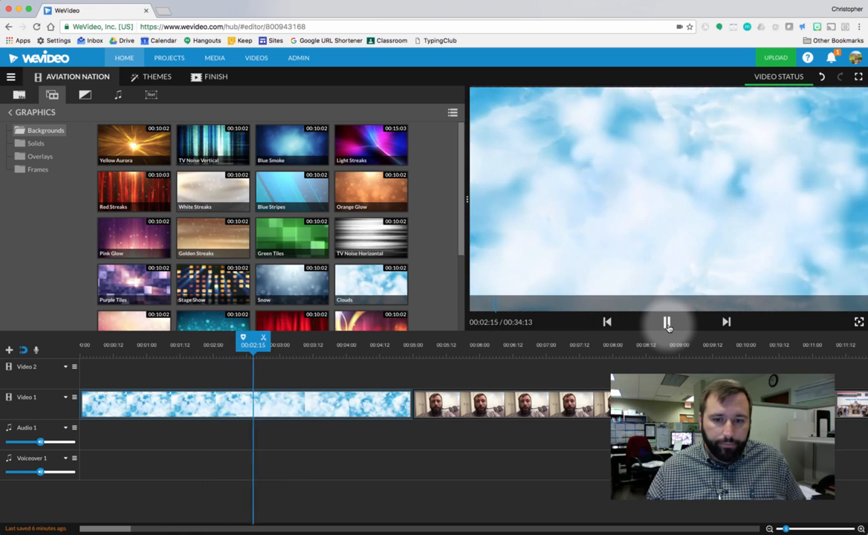
click(667, 323)
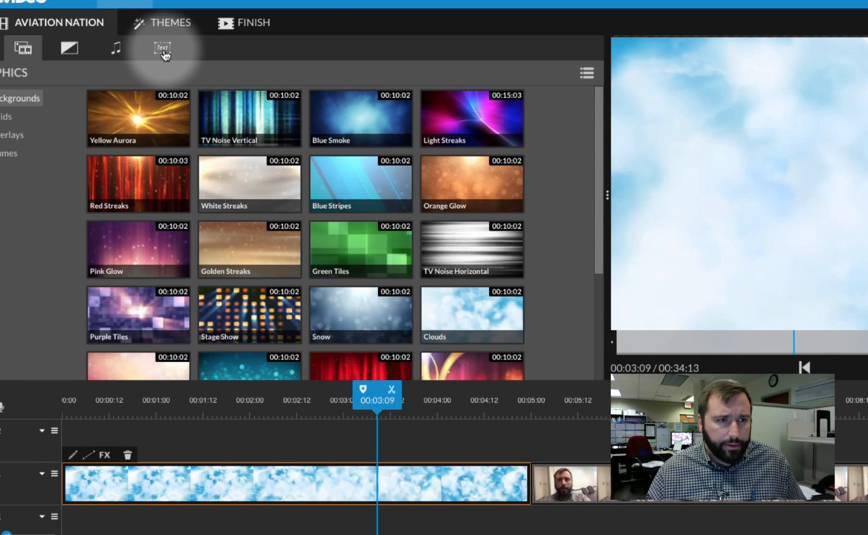
- Add a basic Text title at the start of Video 2 and trim it to 5 seconds to match the Clouds clip
click(164, 50)
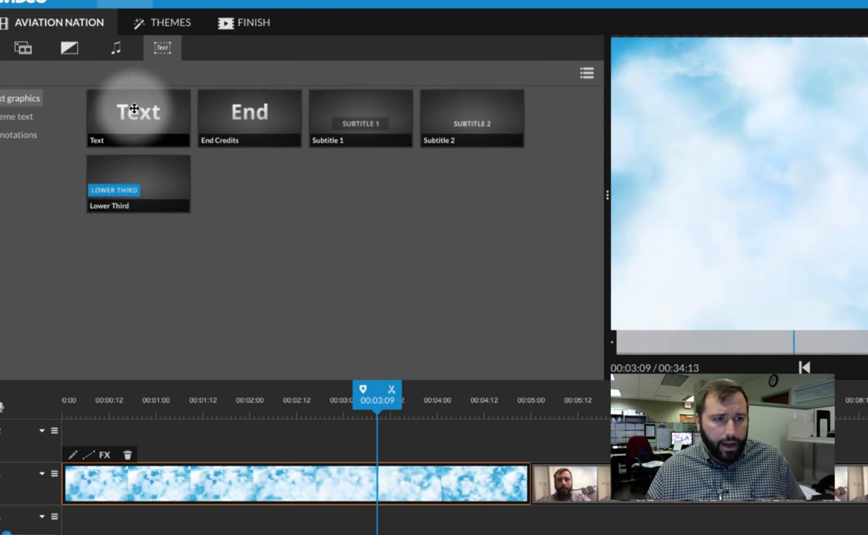
drag(134, 109, 79, 434)
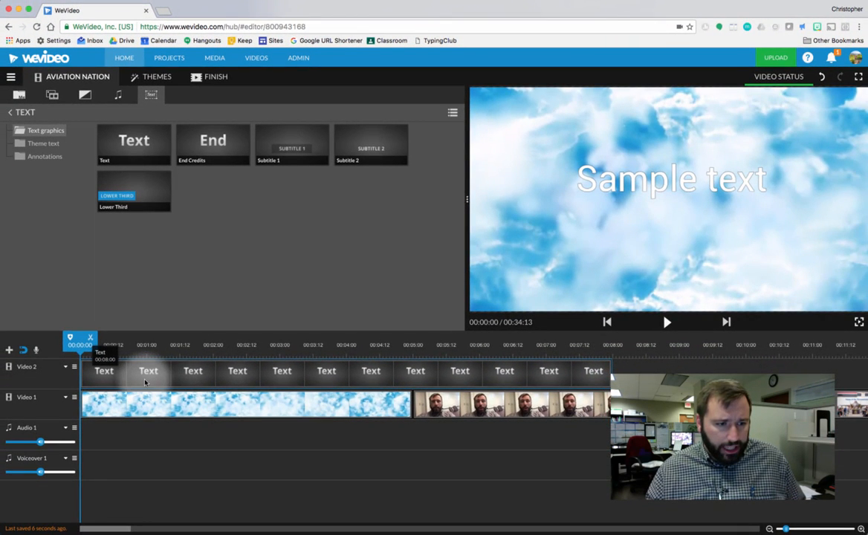
click(154, 442)
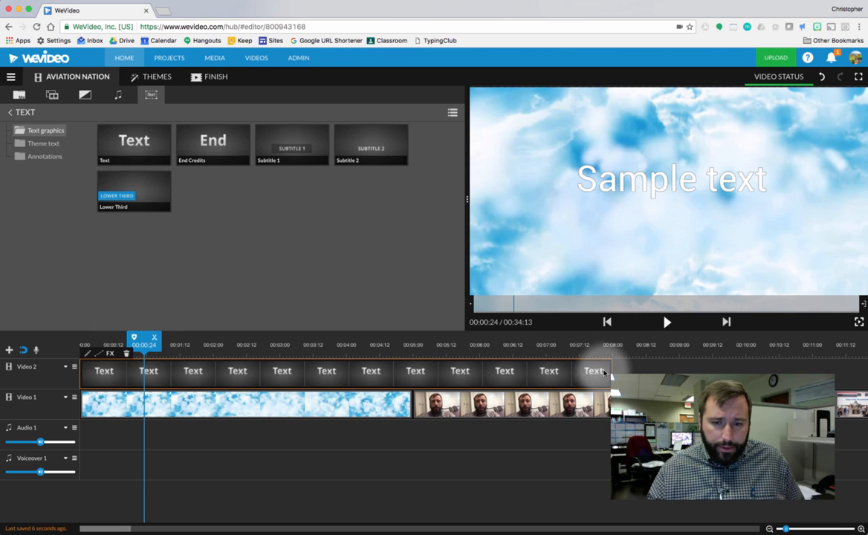
drag(605, 373, 392, 380)
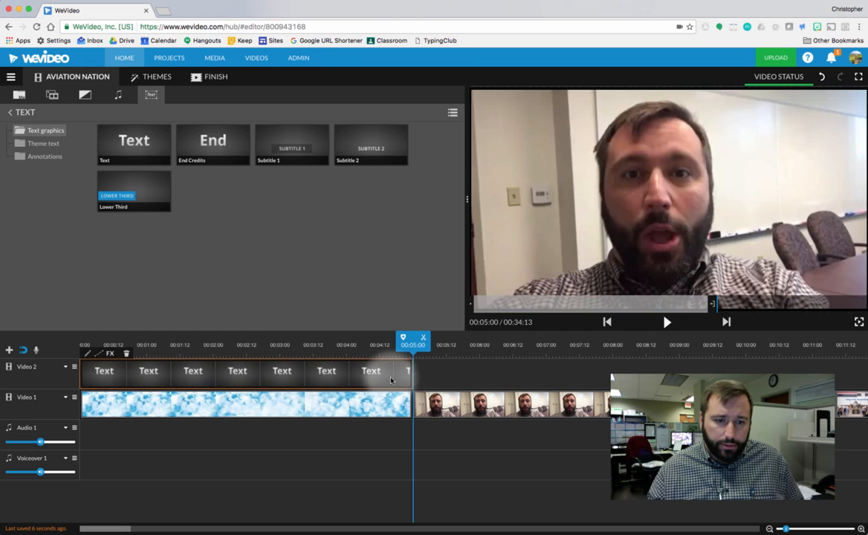
- Replace the title's sample text with "Avation Nation" in bold
double_click(384, 380)
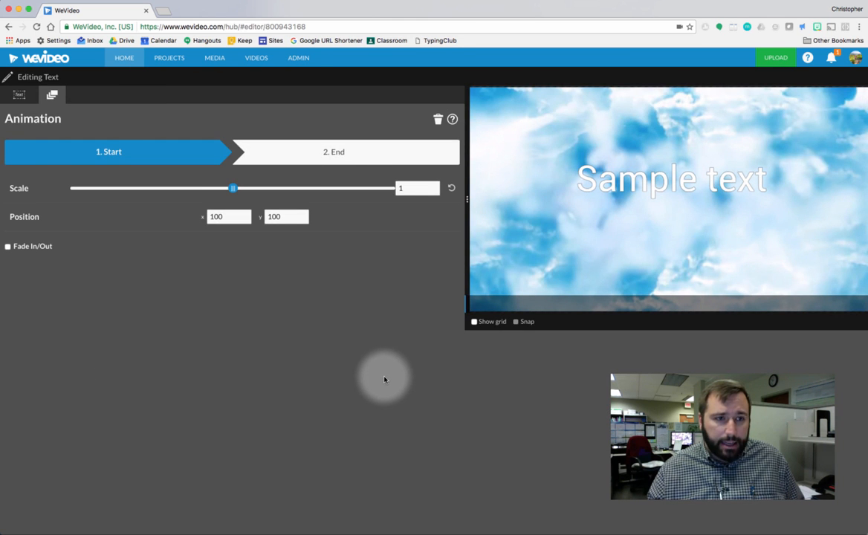
click(20, 96)
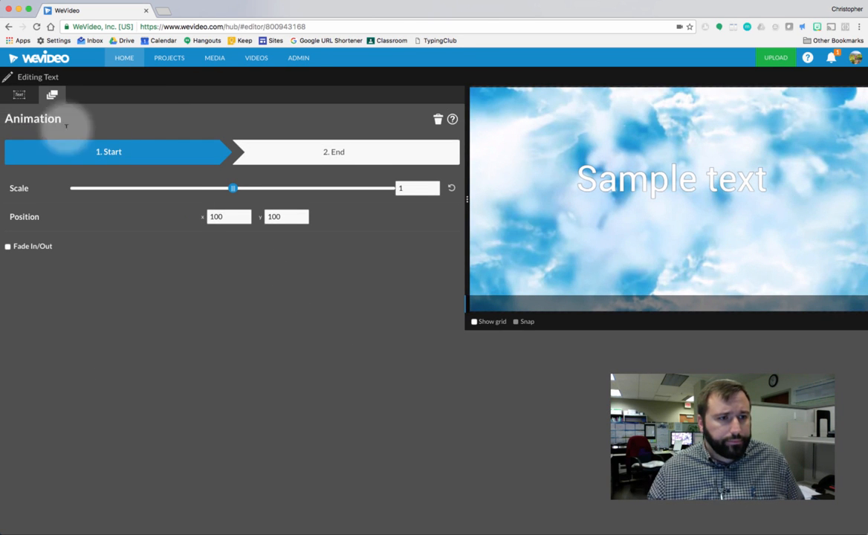
key(super+a)
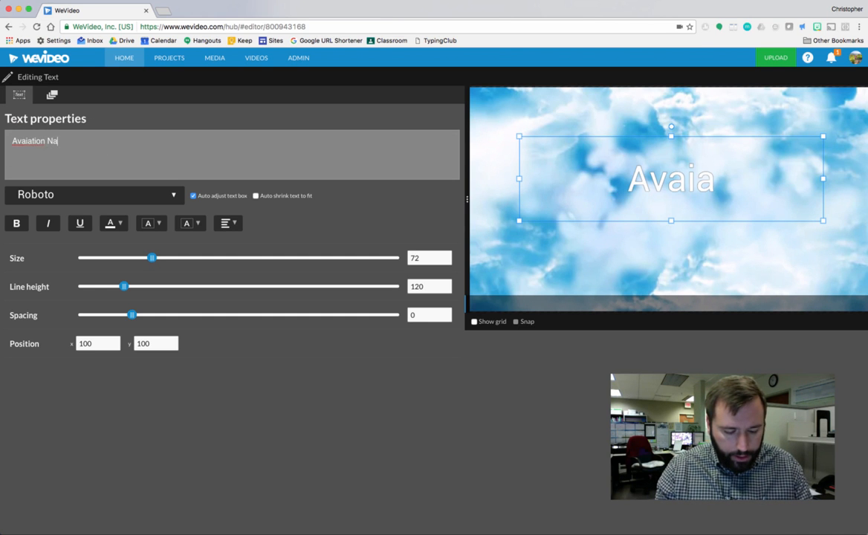
click(32, 141)
key(BackSpace)
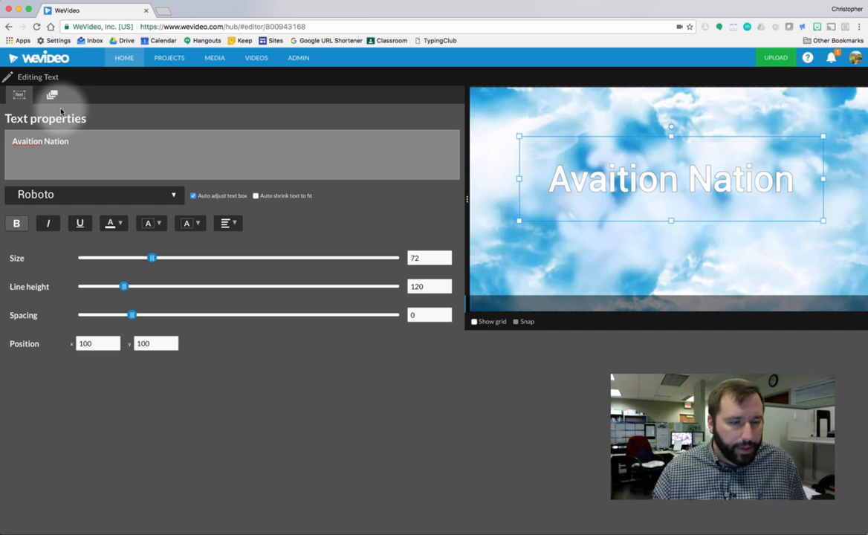
key(BackSpace)
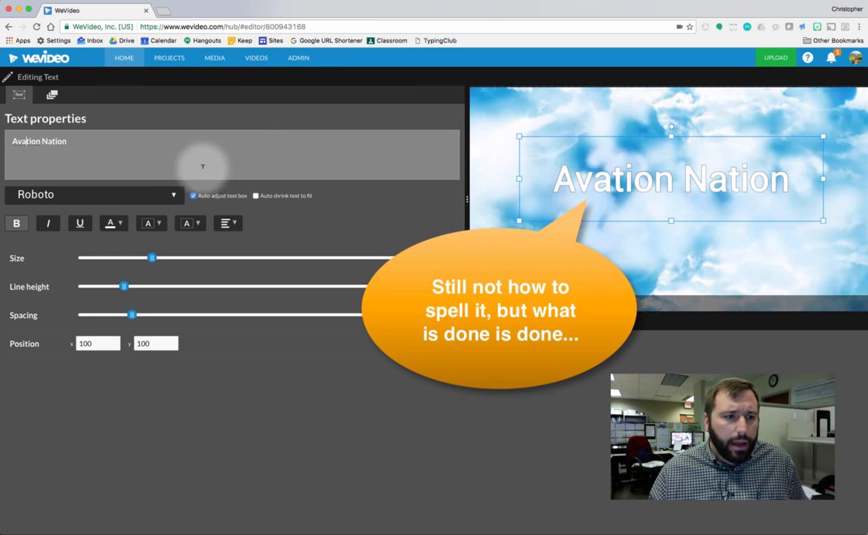
- Color the title text dark blue, rgb(11, 83, 148), and finish editing the title
click(121, 224)
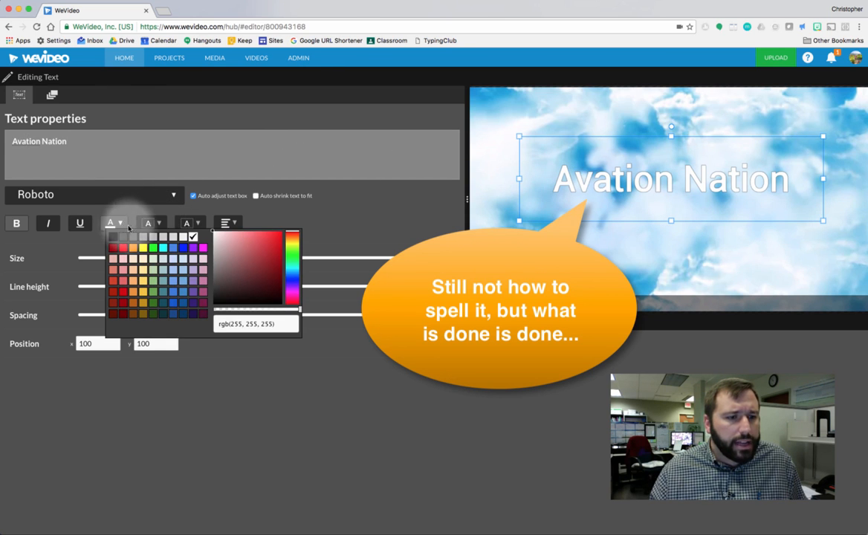
click(183, 305)
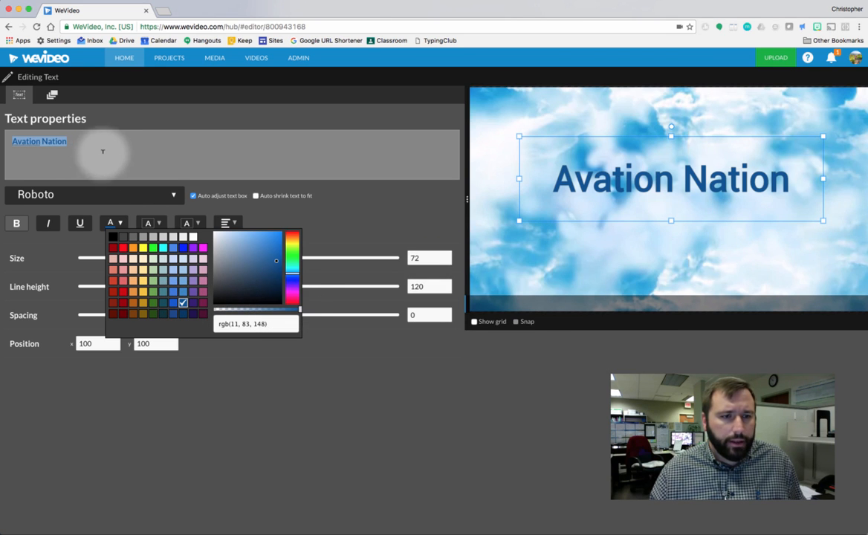
click(520, 372)
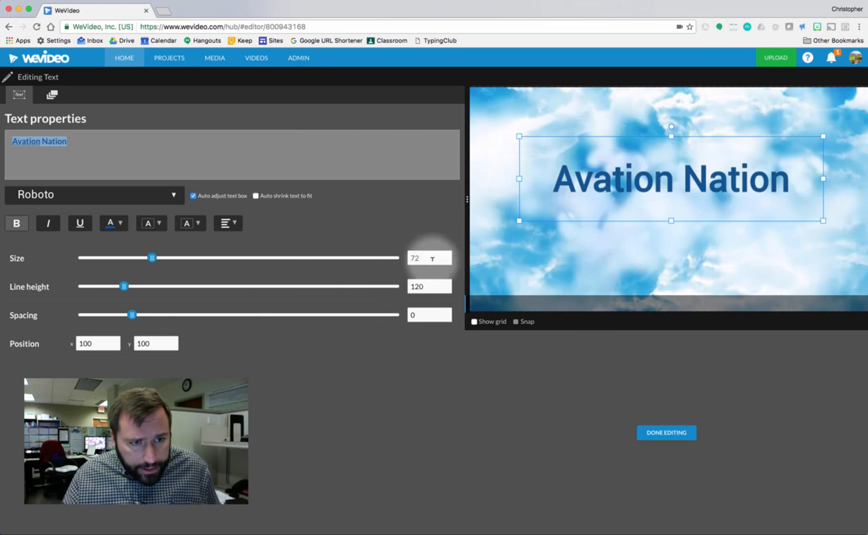
click(667, 432)
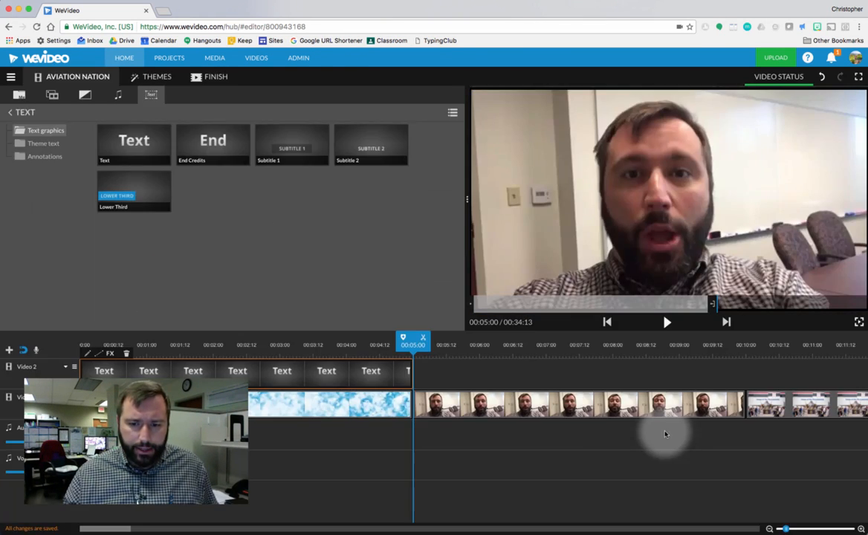
- Set the title animation's start scale to 0.69 and center the text at about position x 312, y 224
double_click(355, 377)
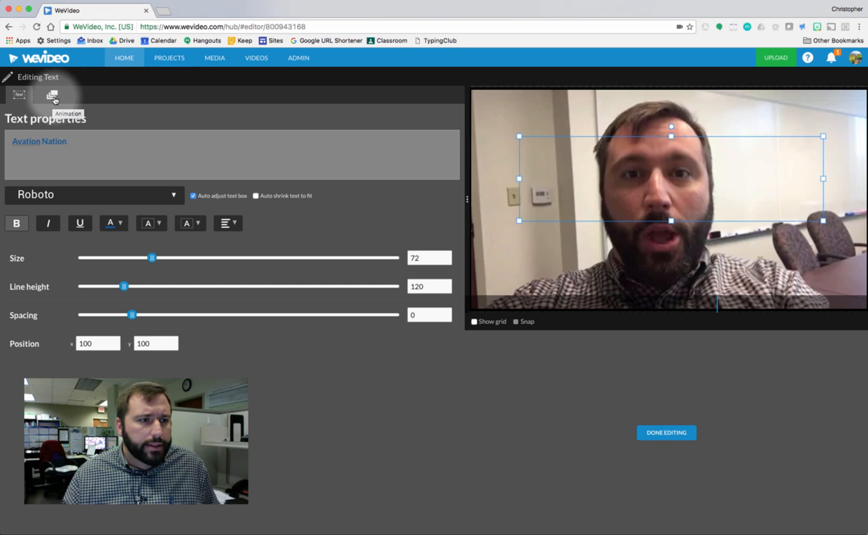
click(52, 96)
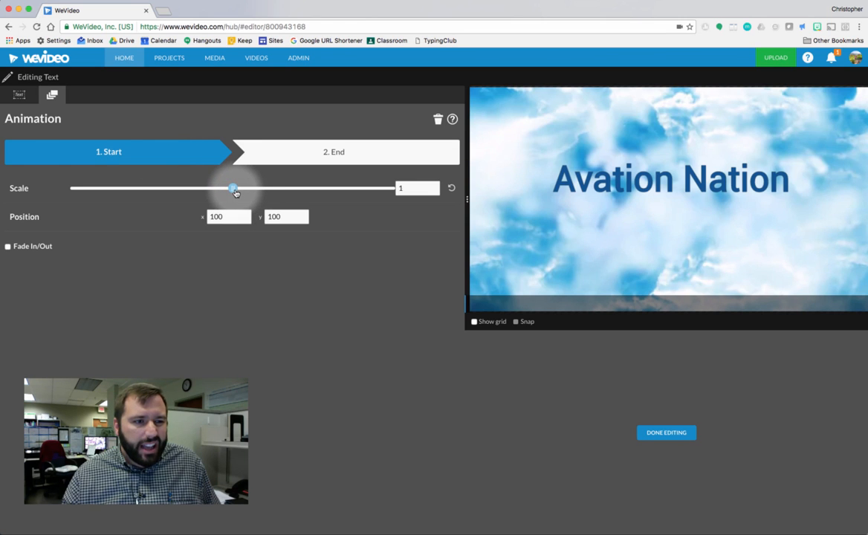
click(113, 151)
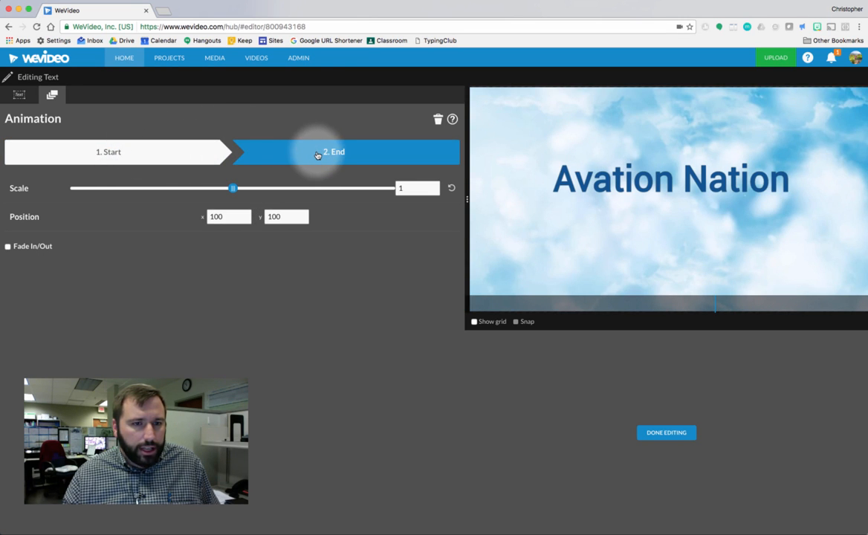
click(126, 157)
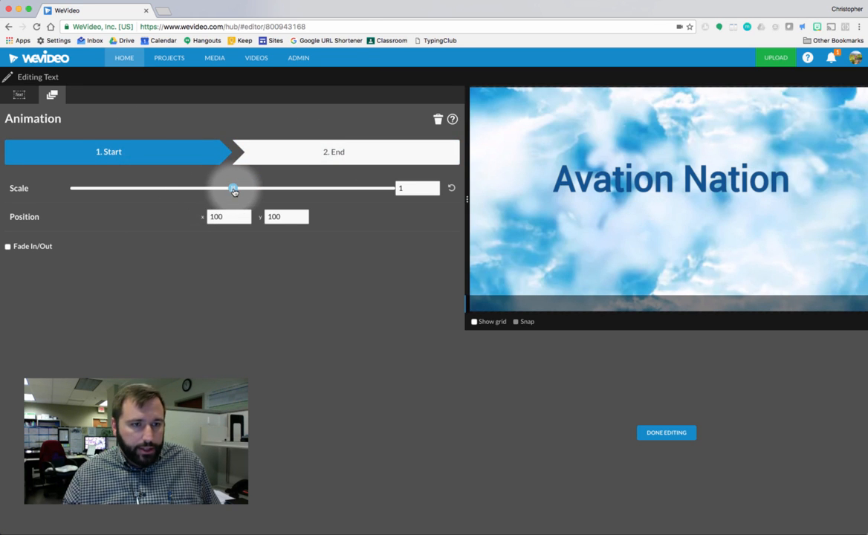
drag(232, 188, 182, 188)
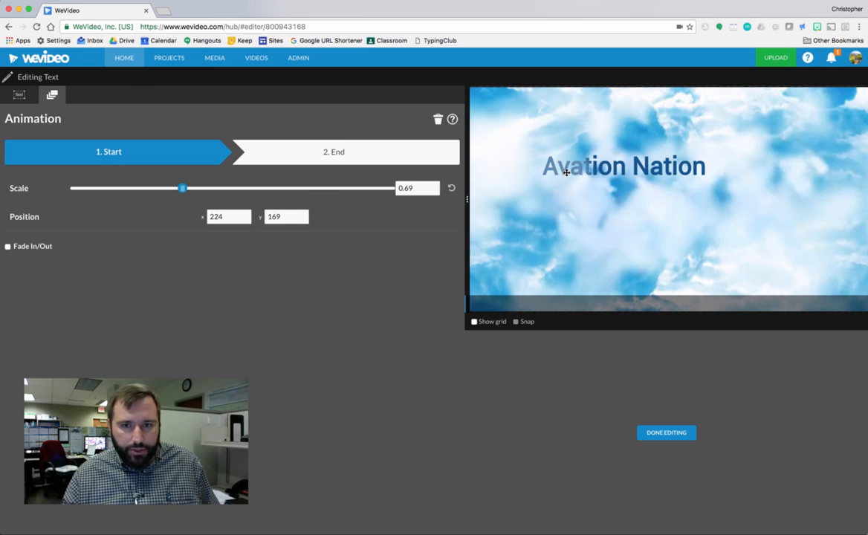
drag(567, 172, 615, 195)
- Set the title animation's end scale to 1.28, center the text at about x -96, y 39, and finish editing
click(289, 155)
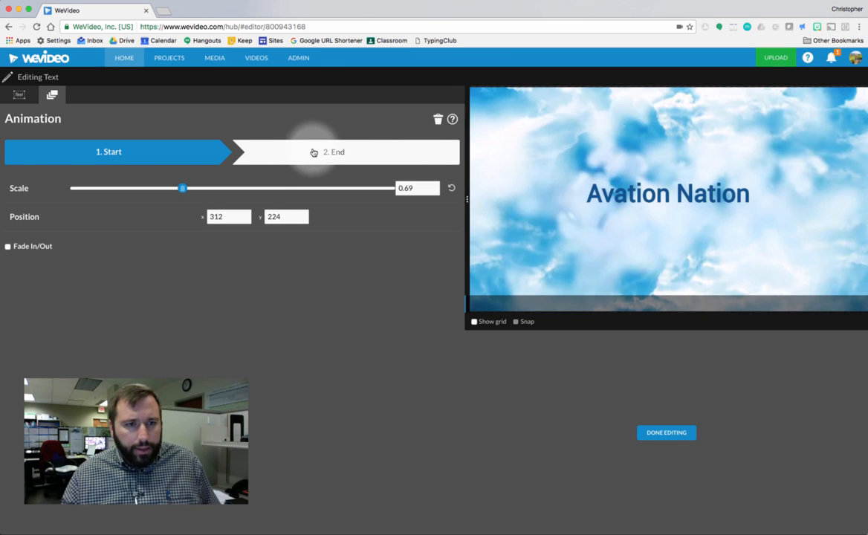
drag(232, 188, 244, 190)
drag(648, 190, 603, 192)
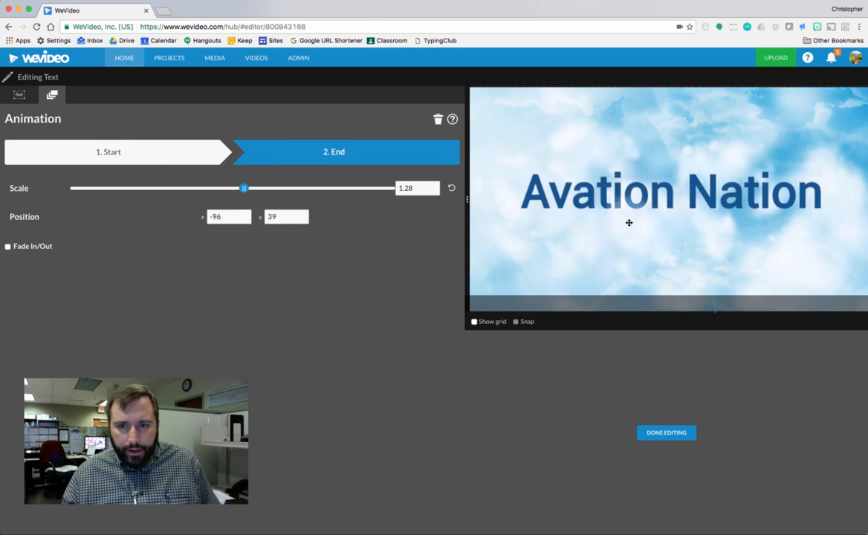
click(667, 433)
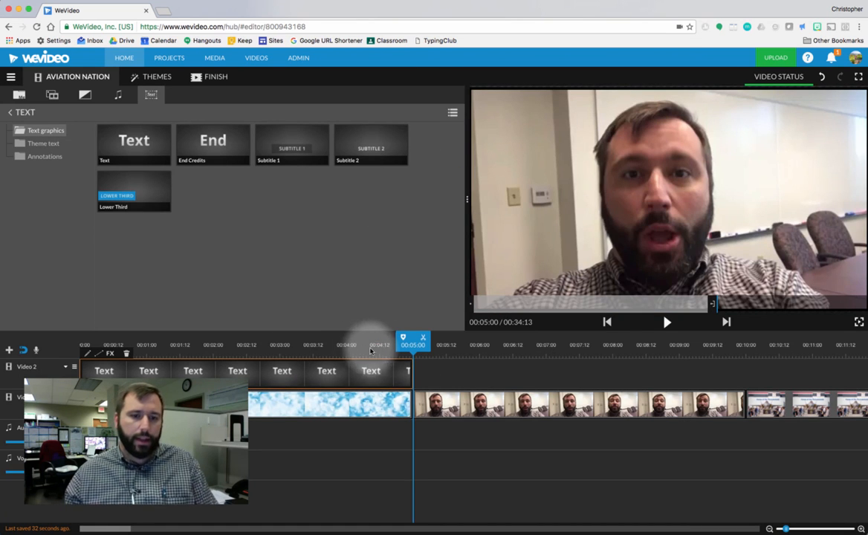
- Play the animated opening title from the beginning and pause just into the Intro clip
drag(324, 347, 7, 343)
key(space)
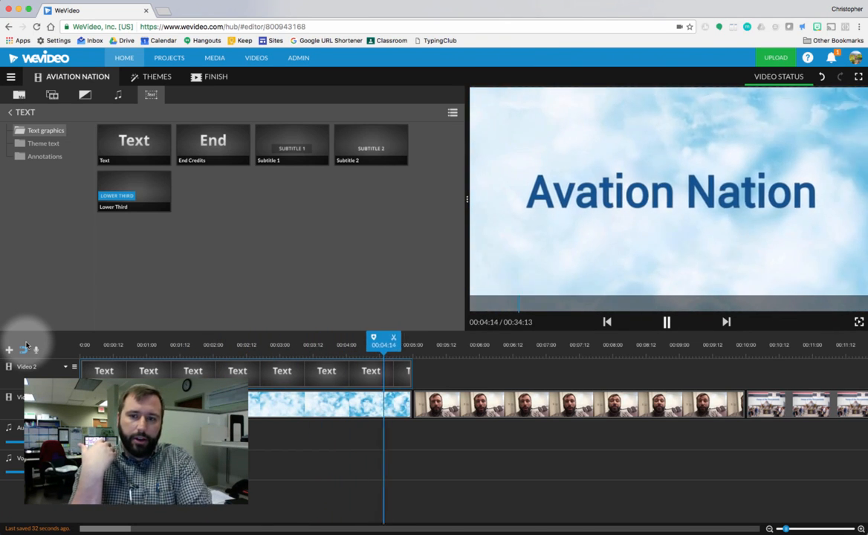
key(space)
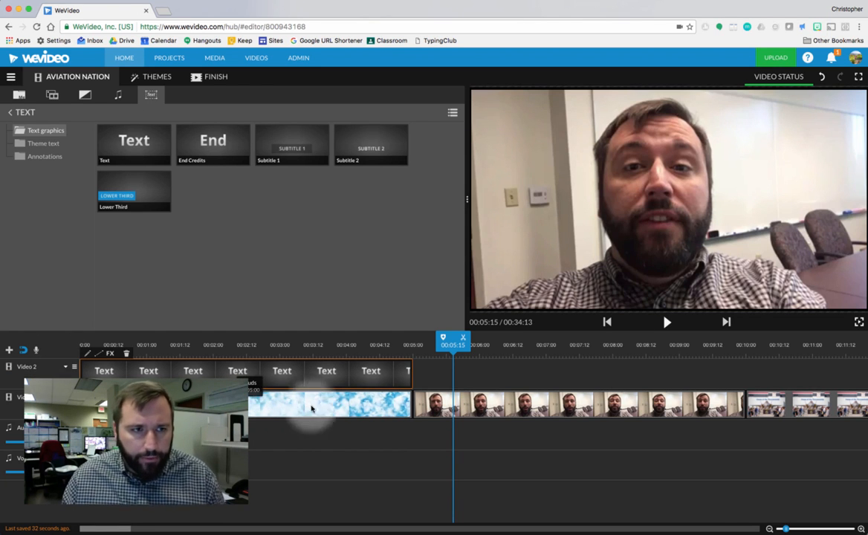
- Move the plane3 clip and all clips after it to about 00:35:14 on Video 1, opening a gap after plane2
scroll(501, 421, right, 5)
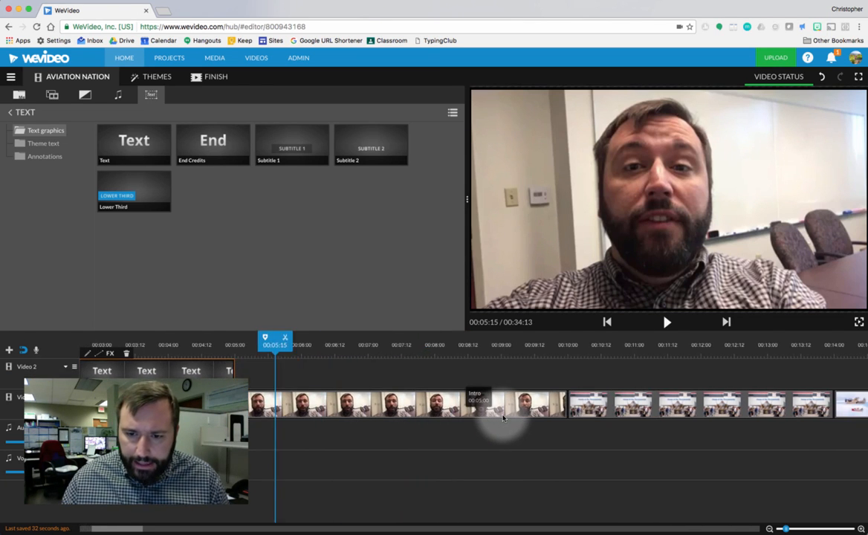
scroll(502, 418, right, 7)
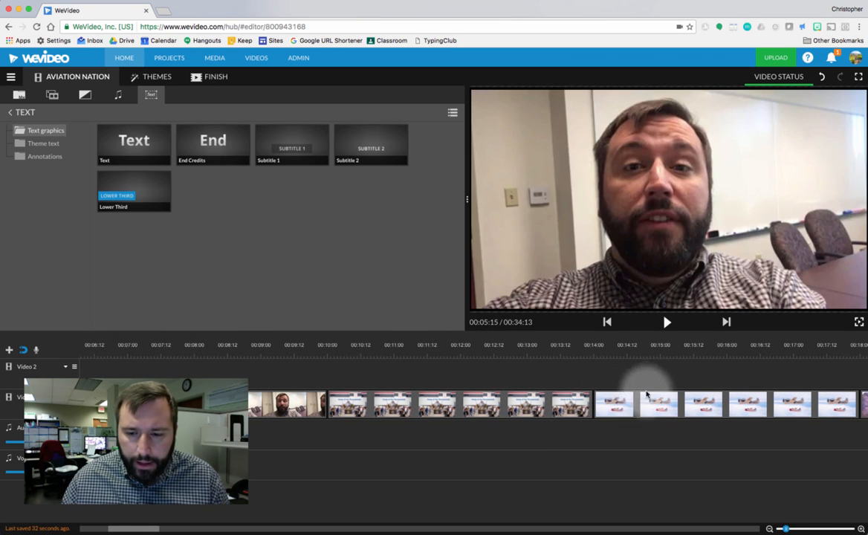
drag(785, 529, 778, 529)
scroll(547, 471, left, 6)
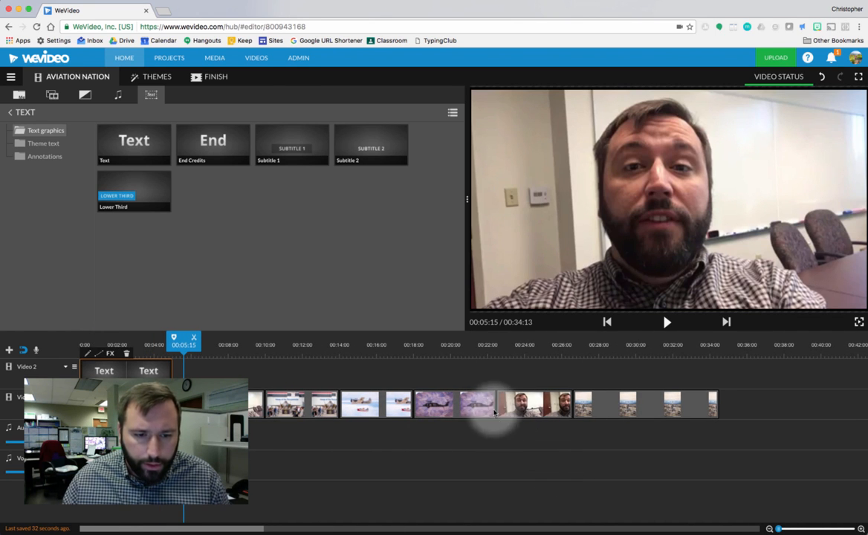
drag(444, 370, 640, 400)
drag(460, 407, 762, 402)
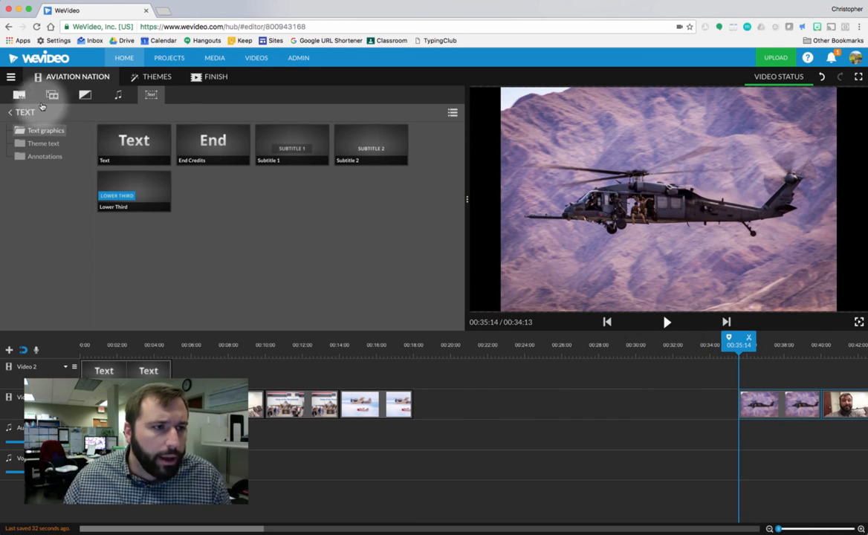
- Add the plane6 photo from My media to Video 1 directly after the plane2 clip at 00:18:00
click(20, 98)
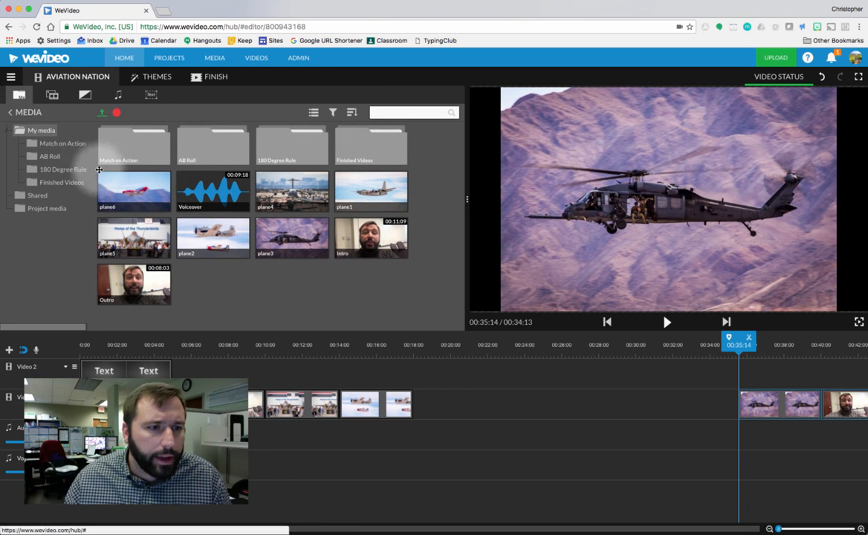
click(117, 184)
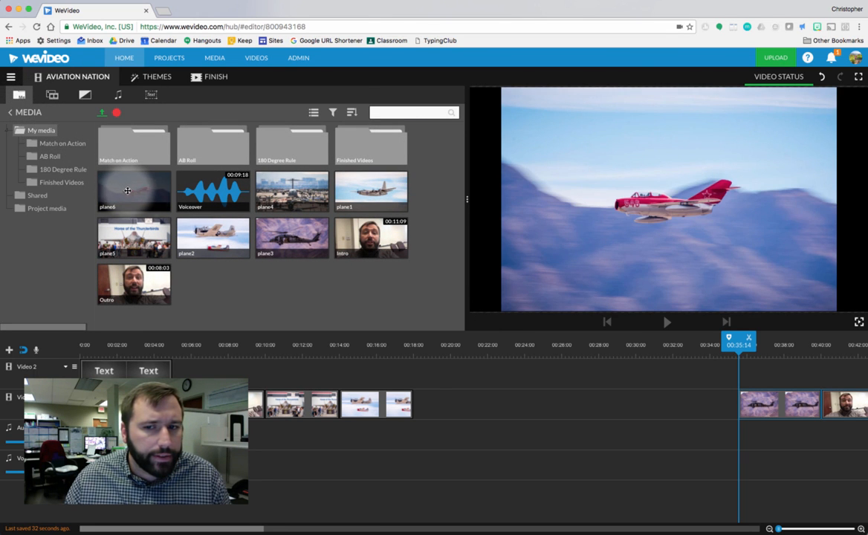
drag(128, 191, 429, 397)
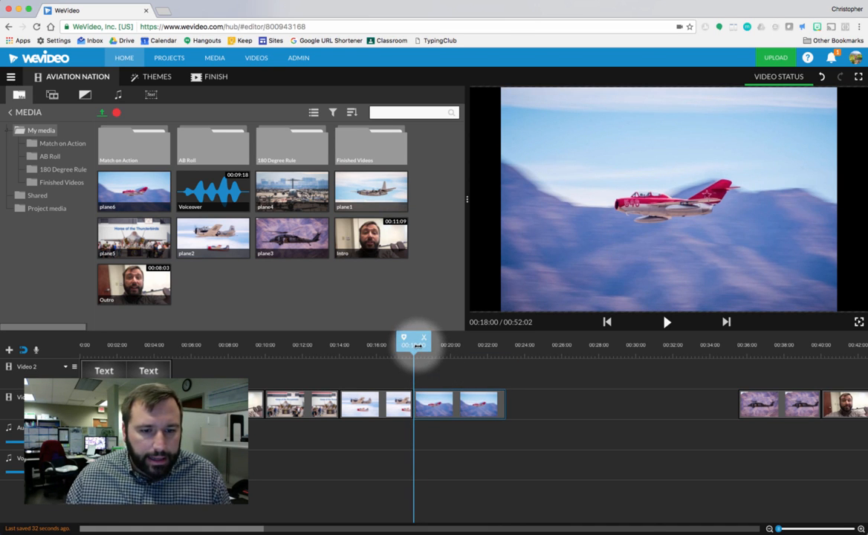
drag(417, 346, 424, 346)
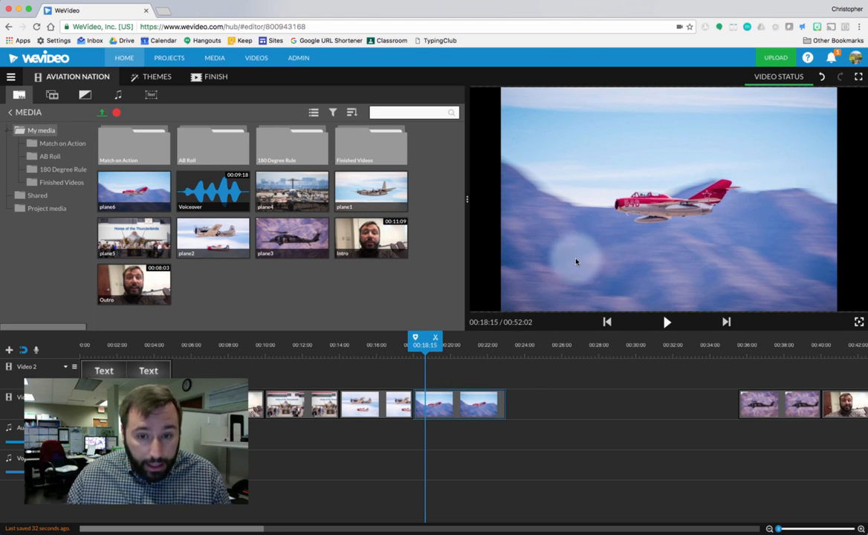
- Animate the plane6 clip so its end frame is enlarged and centered to fill the frame, and preview the zoom
double_click(458, 406)
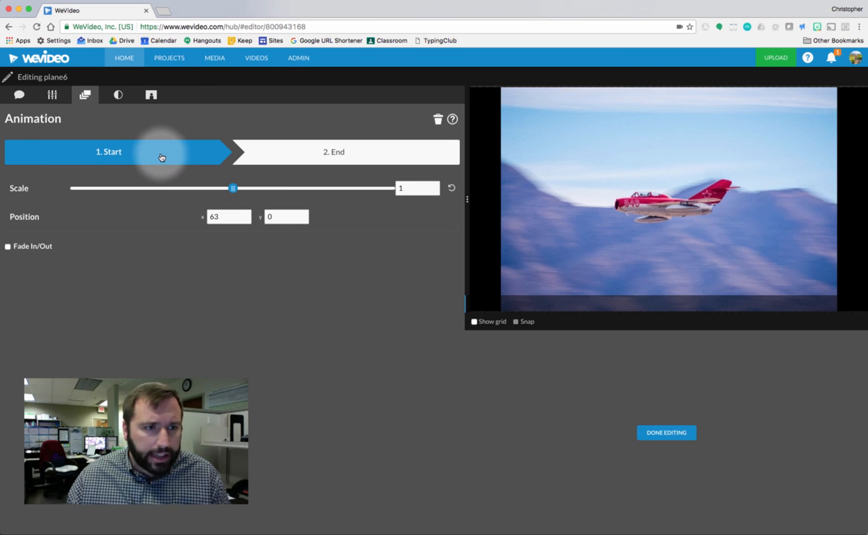
click(332, 152)
drag(234, 190, 245, 190)
drag(565, 216, 633, 213)
click(671, 440)
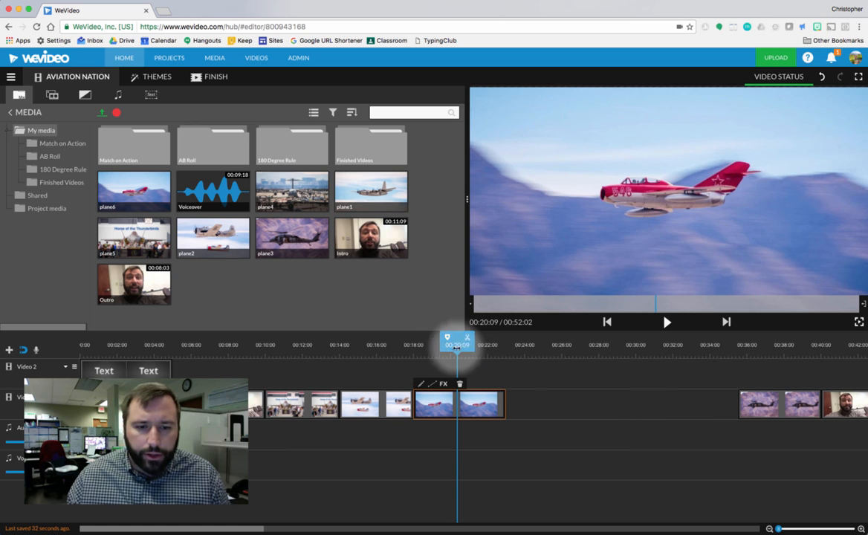
drag(452, 347, 418, 346)
- Trim the plane6 clip to 4 seconds and move plane3 and the clips after it back against its end
click(438, 418)
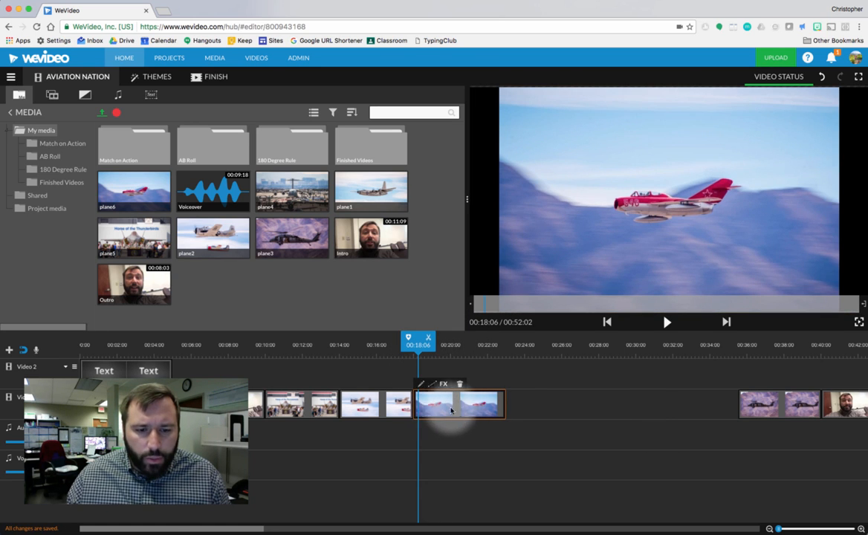
drag(503, 404, 499, 408)
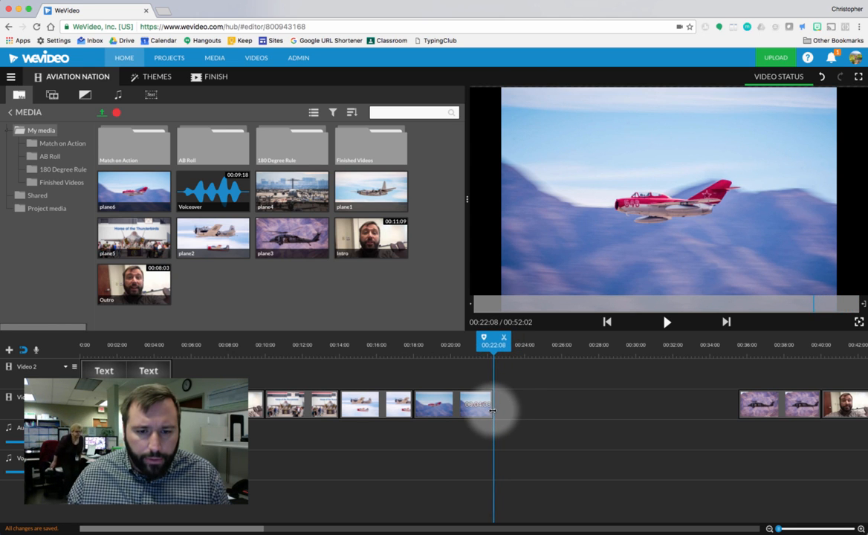
drag(492, 410, 487, 410)
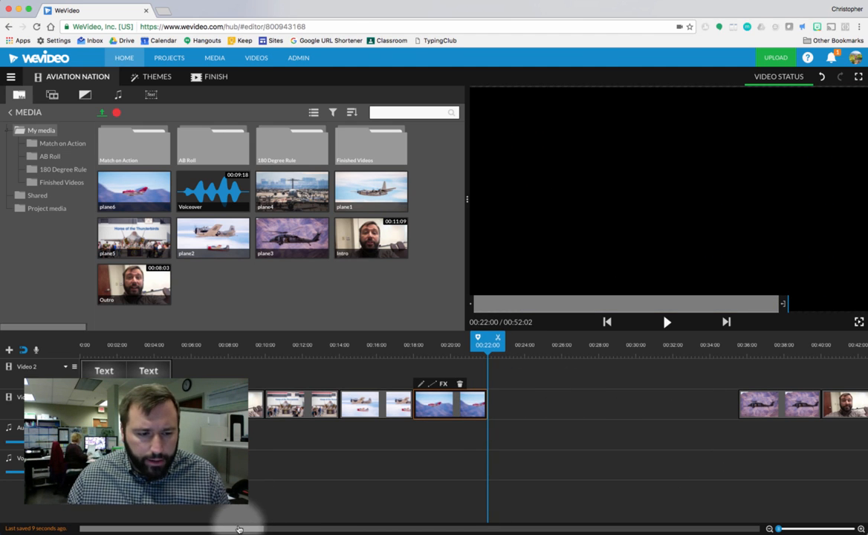
drag(244, 528, 292, 529)
drag(562, 402, 325, 410)
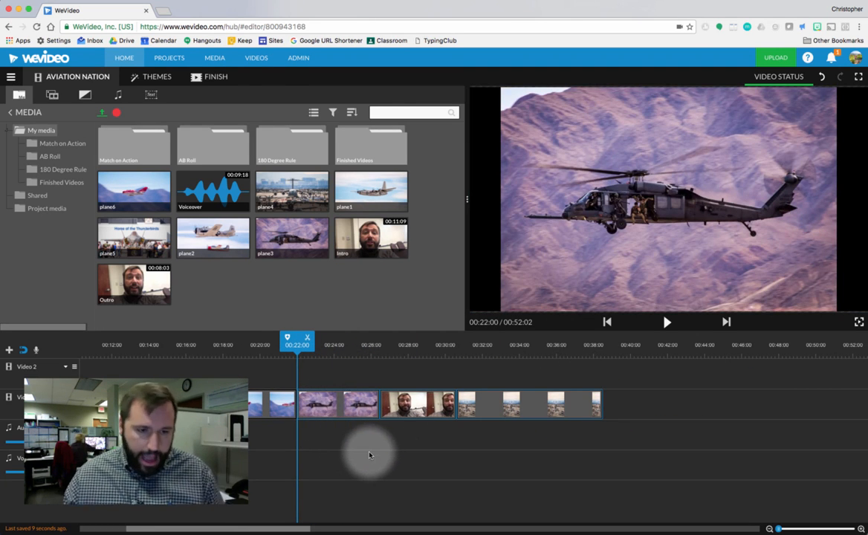
- Play the plane6 zoom animation from the start of its clip and pause during the plane3 clip
scroll(363, 463, left, 5)
drag(485, 342, 415, 357)
key(space)
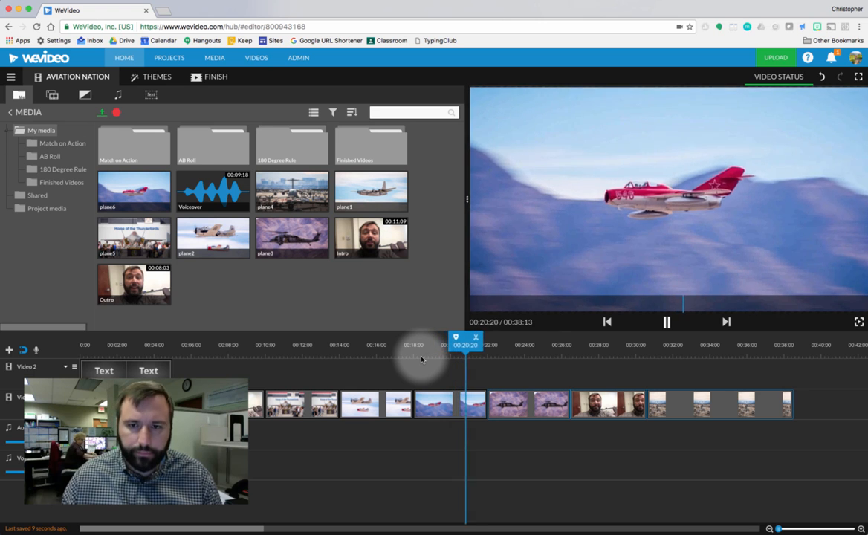
key(space)
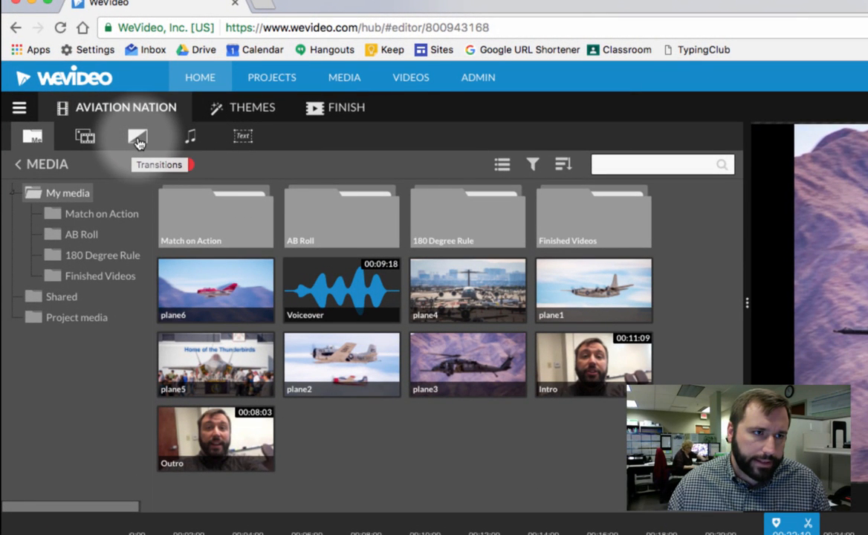
- Add a Cross fade transition between the plane6 and plane3 clips on Video 1
click(137, 140)
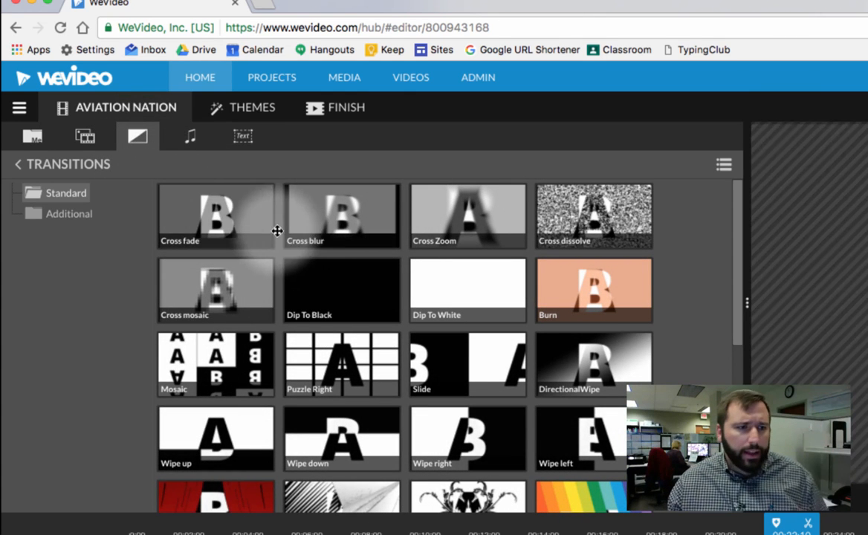
scroll(559, 355, down, 4)
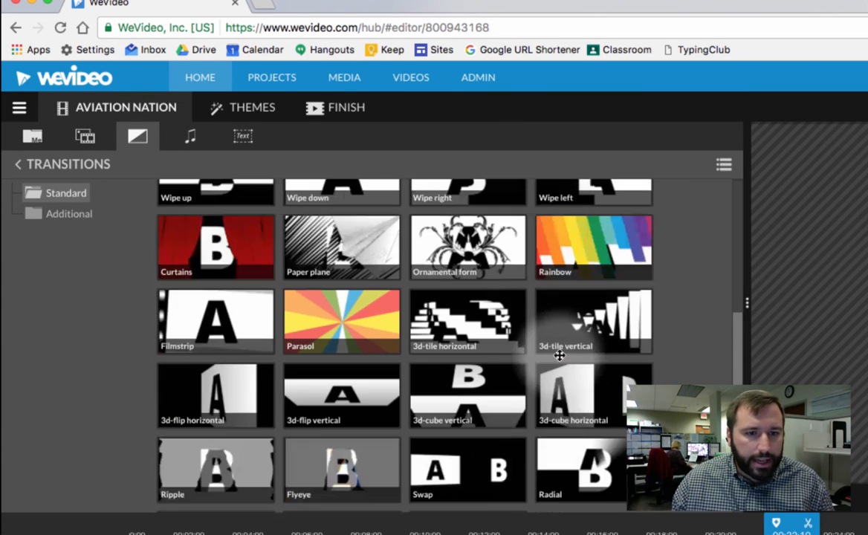
scroll(554, 349, up, 4)
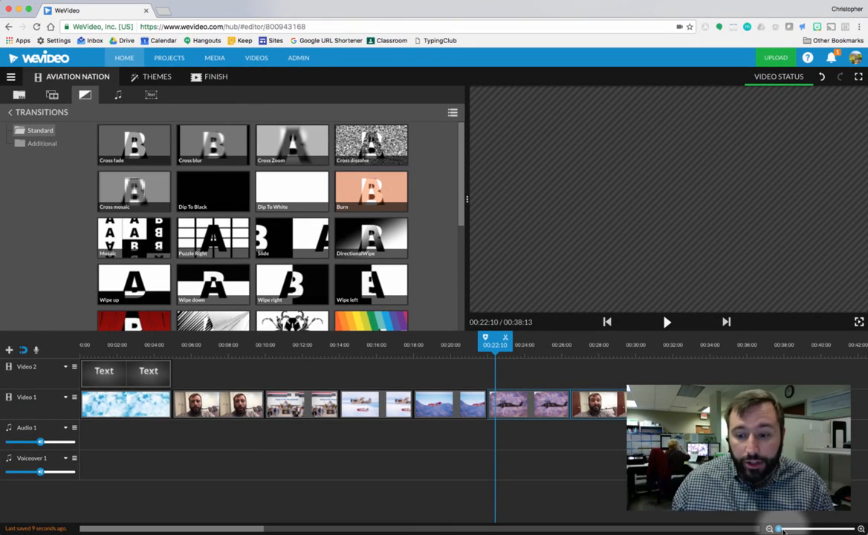
drag(778, 530, 795, 529)
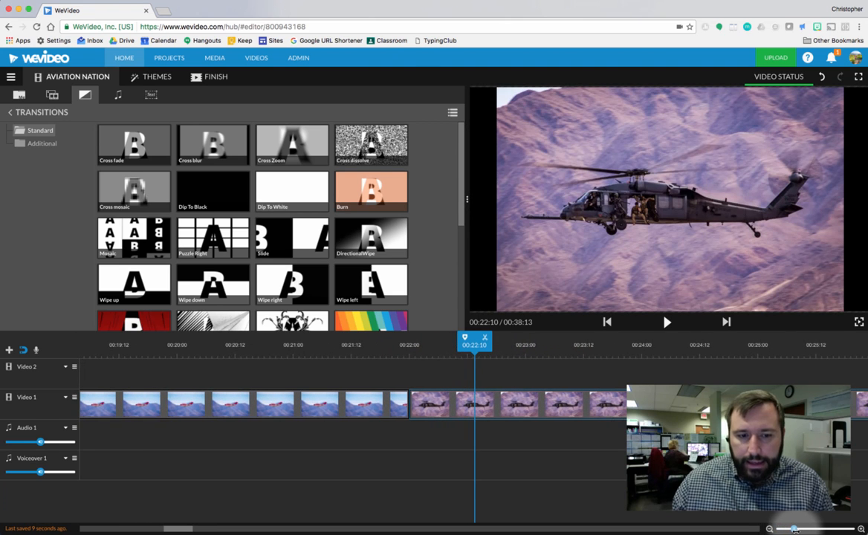
drag(475, 342, 343, 341)
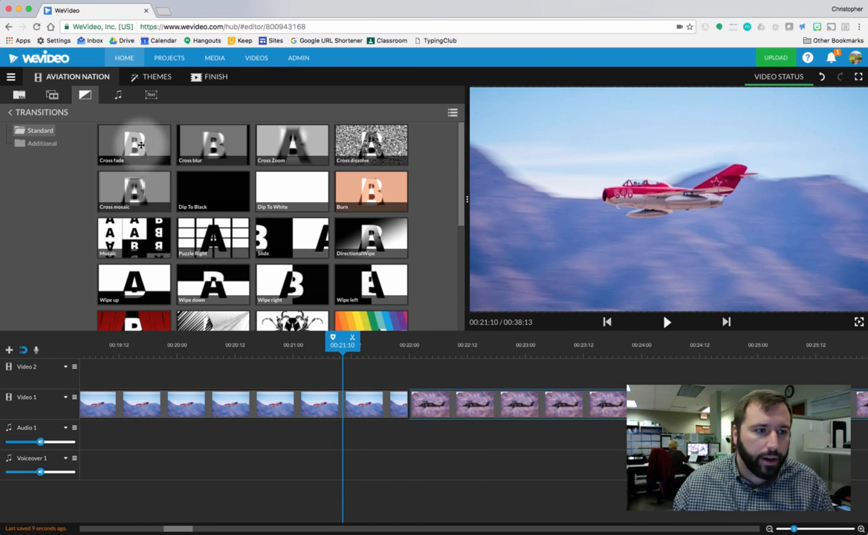
drag(219, 253, 375, 402)
- Play the cross fade from plane6 to plane3, starting near 00:20:11, and pause during plane3
drag(349, 345, 238, 345)
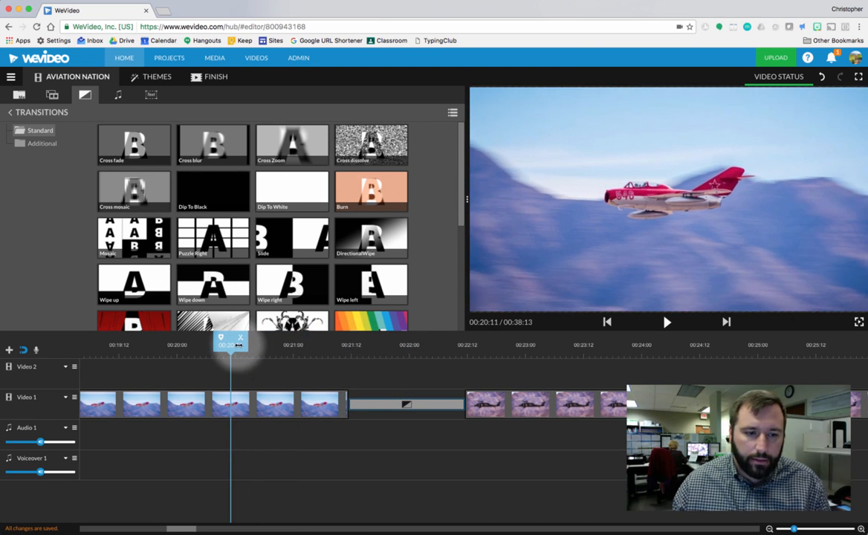
key(space)
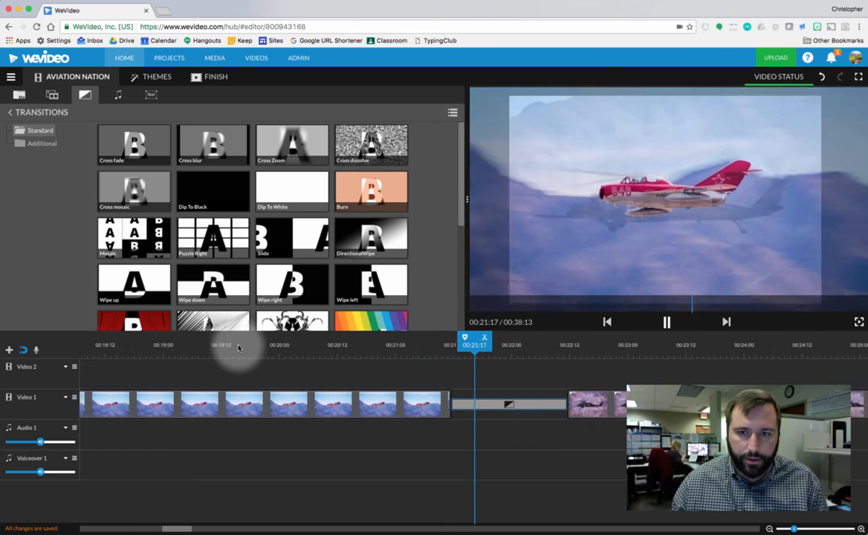
key(space)
scroll(386, 401, right, 1)
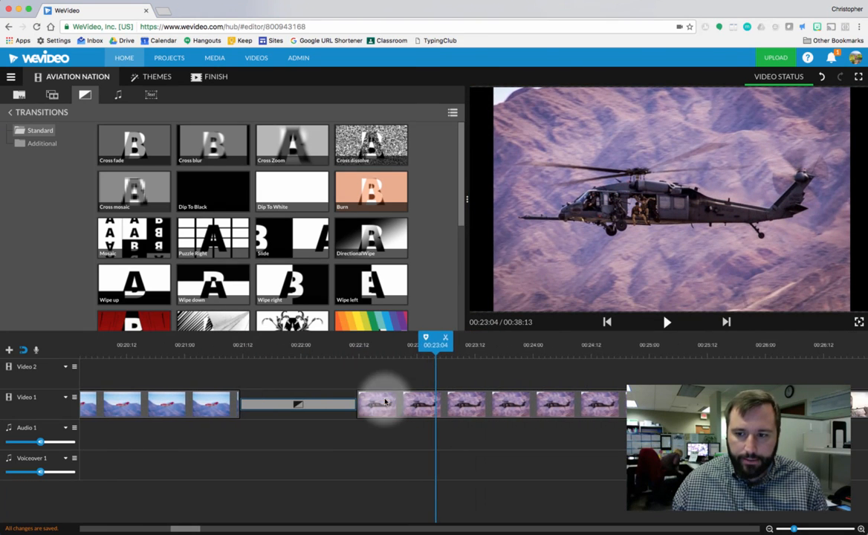
- Add Cross fade transitions between the plane2 and plane6 clips and between the plane5 and plane2 clips
scroll(384, 400, left, 3)
scroll(381, 401, left, 5)
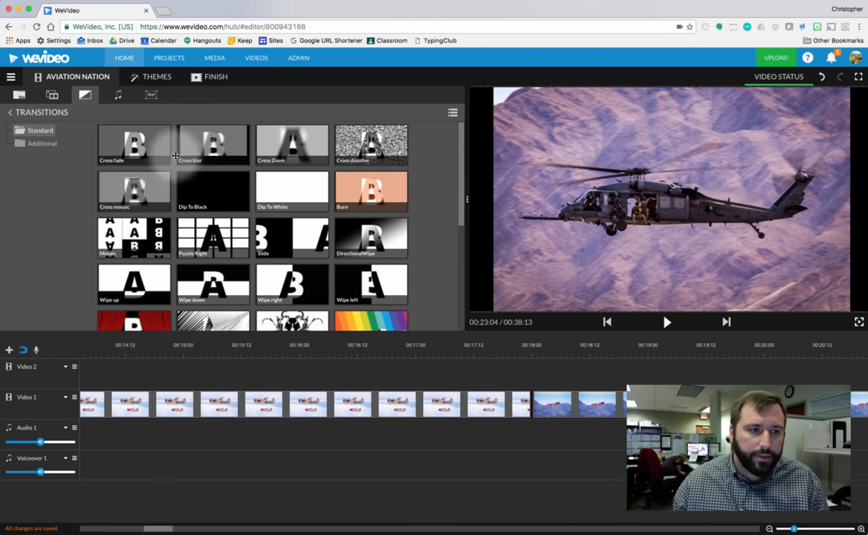
click(194, 171)
drag(194, 171, 490, 402)
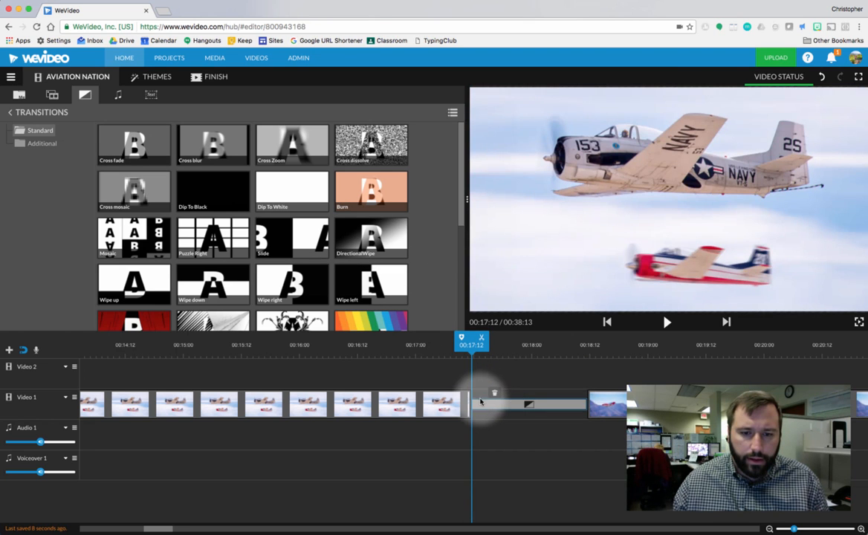
scroll(482, 402, left, 5)
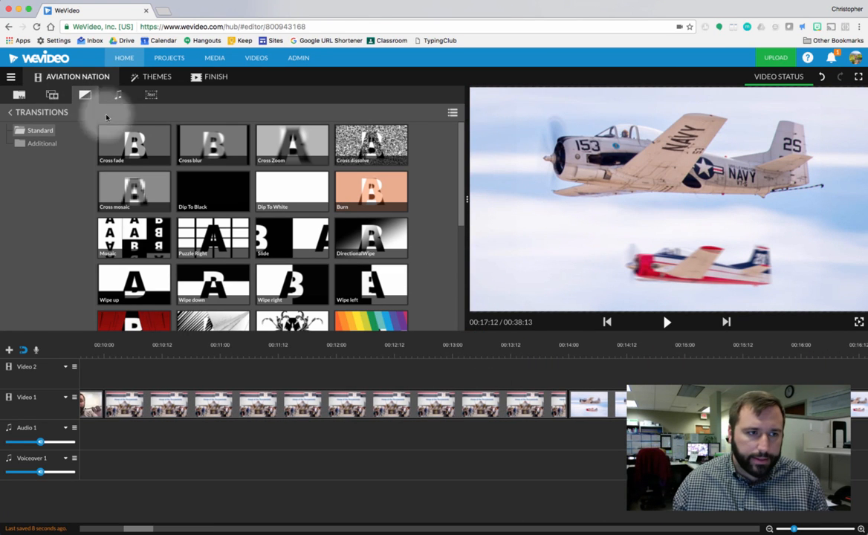
drag(127, 141, 583, 414)
- Play the cut from the Intro clip to plane5 and return the playhead to 00:08:15
scroll(582, 413, left, 5)
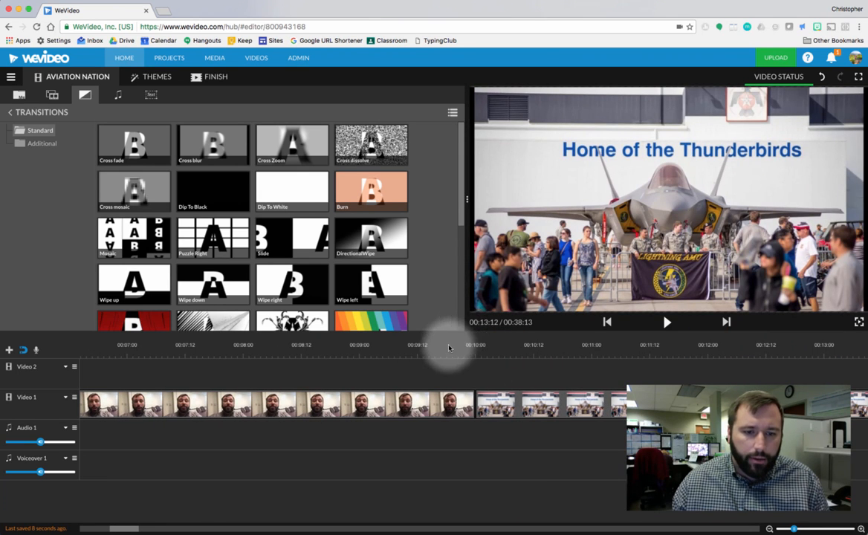
click(445, 347)
drag(445, 346, 330, 346)
key(space)
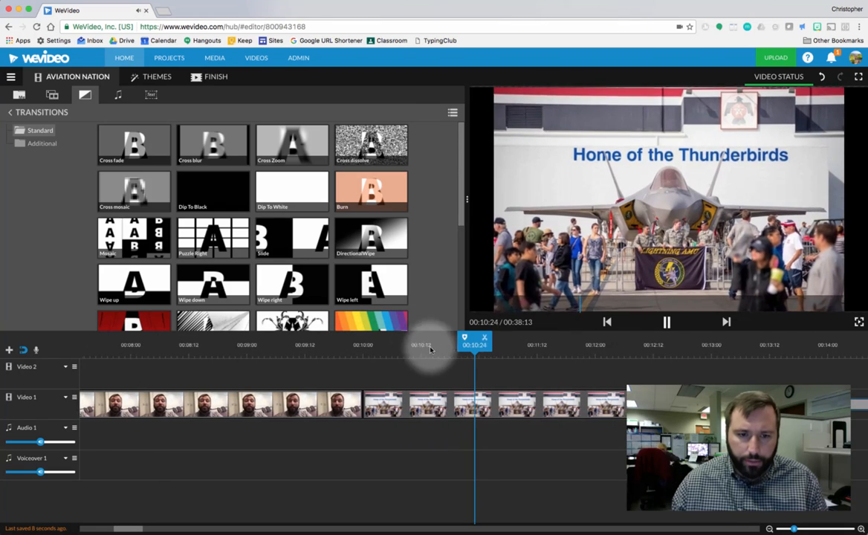
click(476, 348)
drag(476, 348, 197, 346)
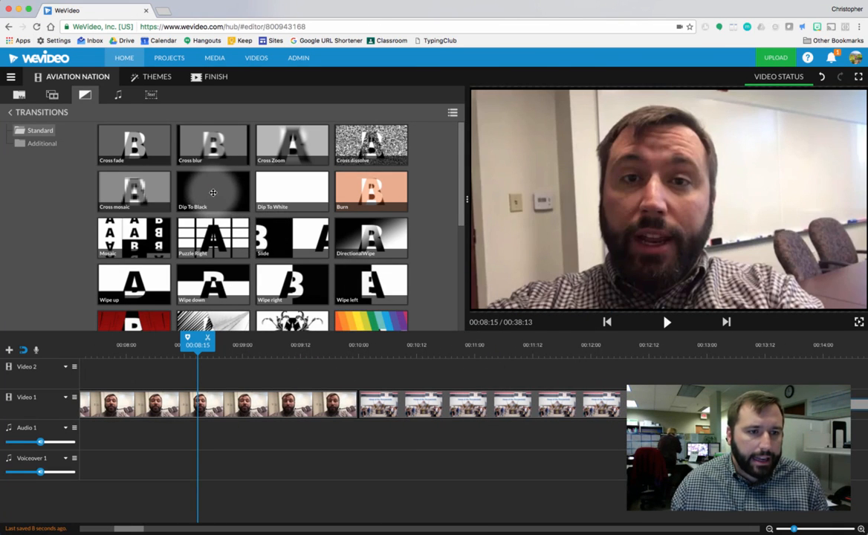
- Add a Dip To Black transition between the Intro and plane5 clips and play it back from 00:08:04
drag(212, 193, 330, 393)
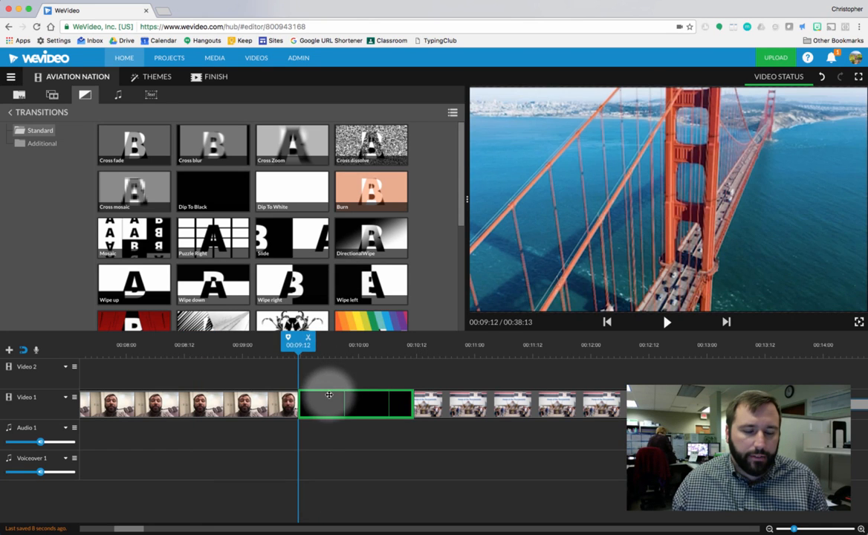
drag(298, 342, 148, 339)
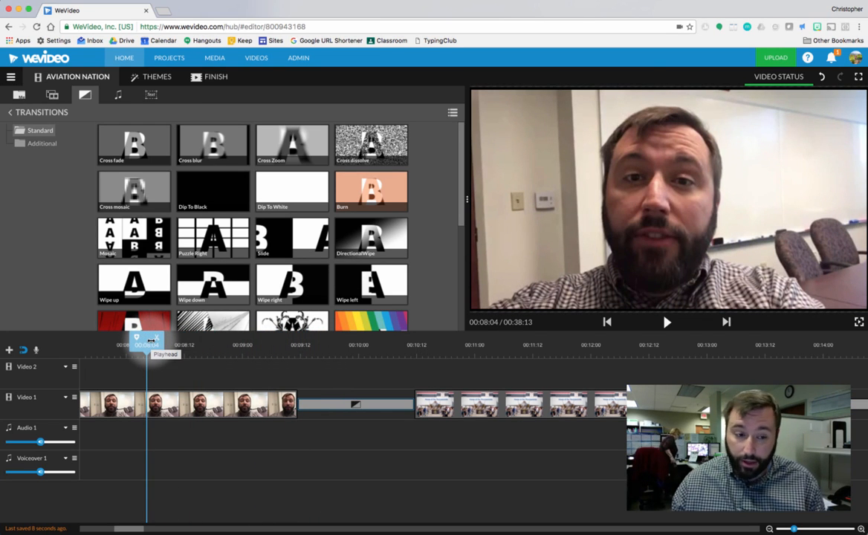
key(space)
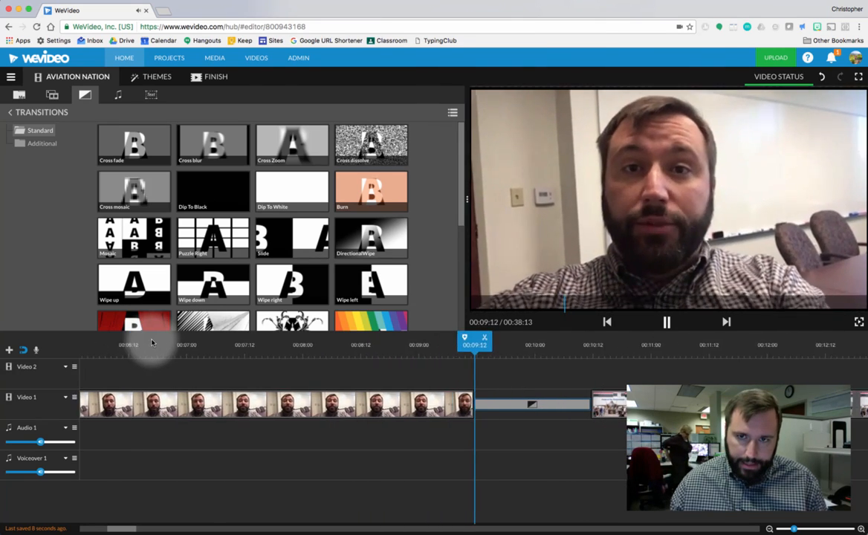
key(space)
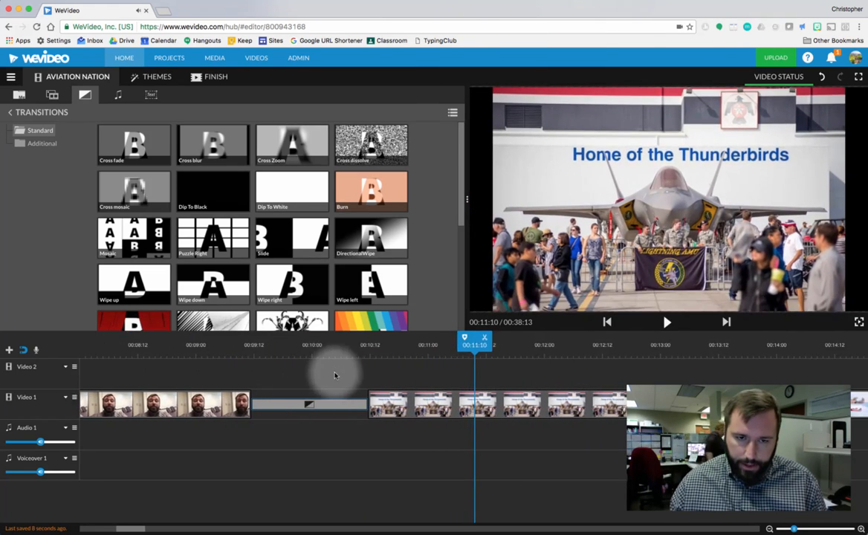
- Add a Dip To Black transition between the plane3 and Outro clips and play it back
scroll(363, 377, right, 5)
scroll(363, 377, right, 10)
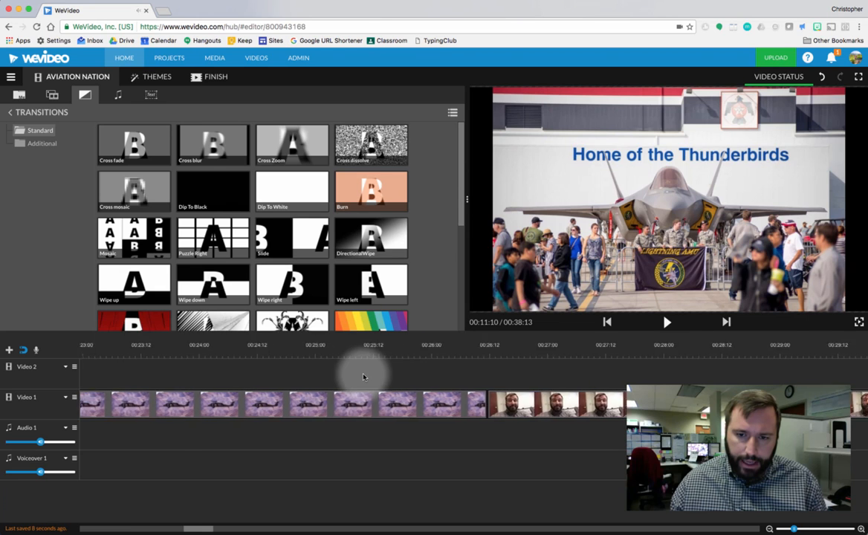
drag(195, 182, 291, 404)
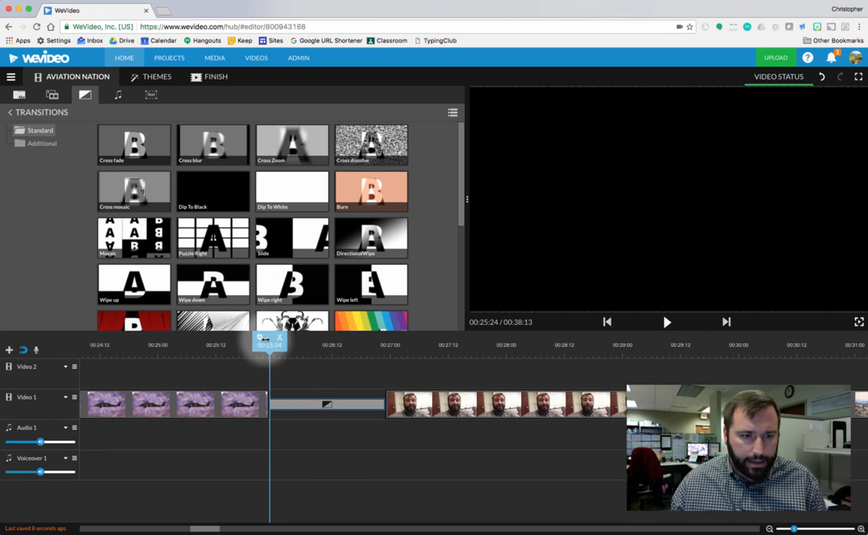
click(199, 343)
key(space)
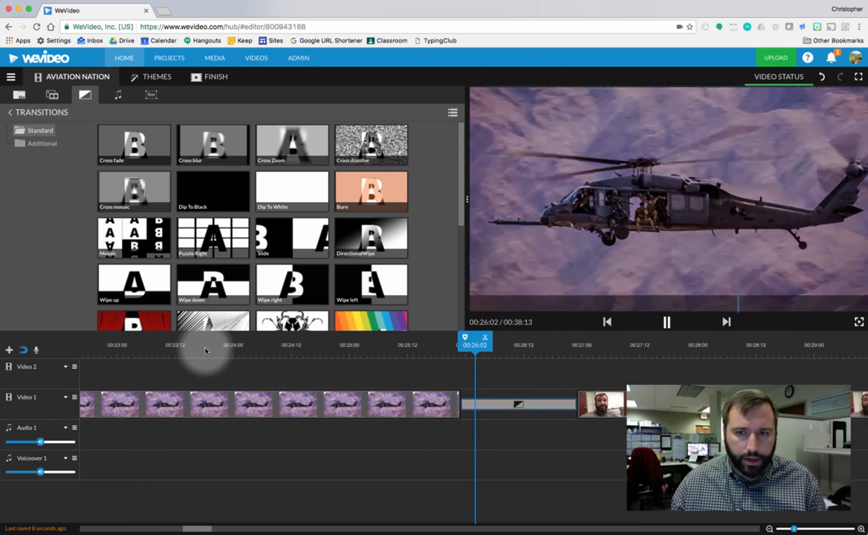
key(space)
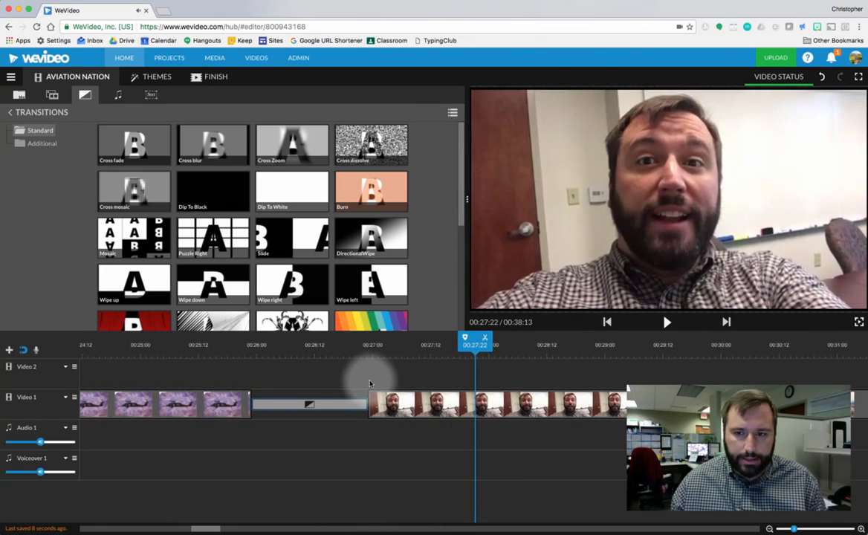
- Play the Outro clip and add a transition between it and the plane4 clip
scroll(370, 383, right, 8)
key(space)
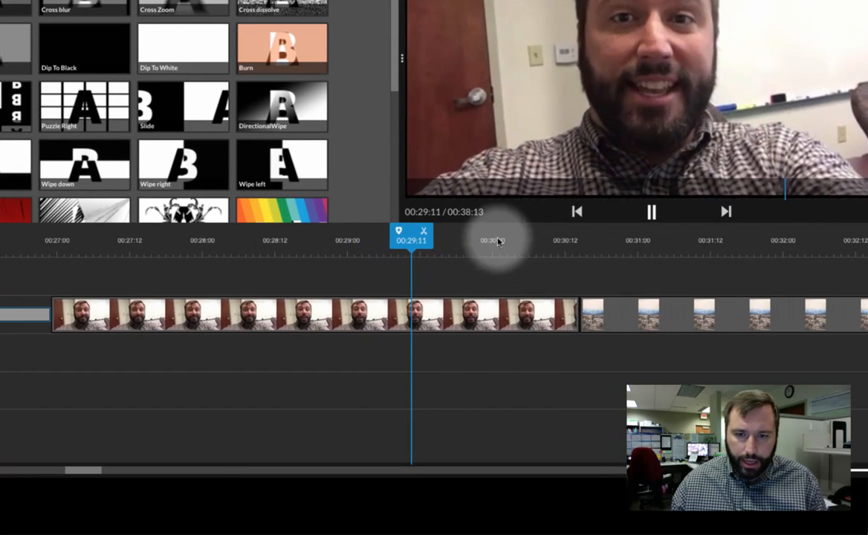
drag(565, 251, 504, 252)
drag(308, 123, 567, 329)
scroll(568, 330, left, 2)
- Add a Dip To Black transition at the end of the plane4 clip and move the playhead to 00:38:13
scroll(566, 329, right, 10)
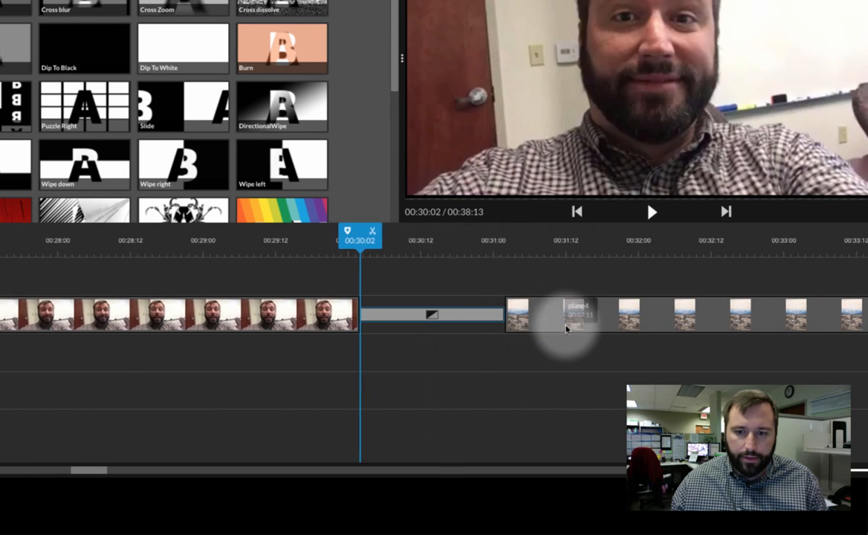
scroll(562, 329, right, 5)
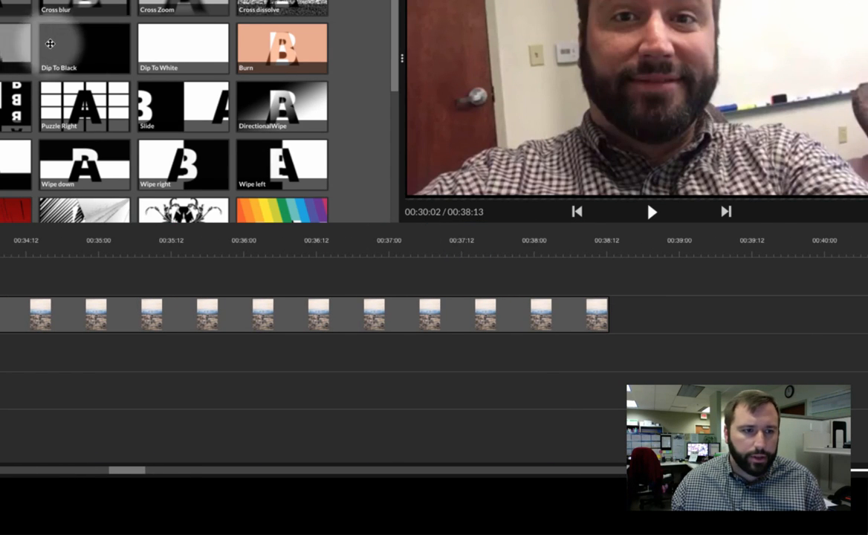
drag(272, 151, 583, 318)
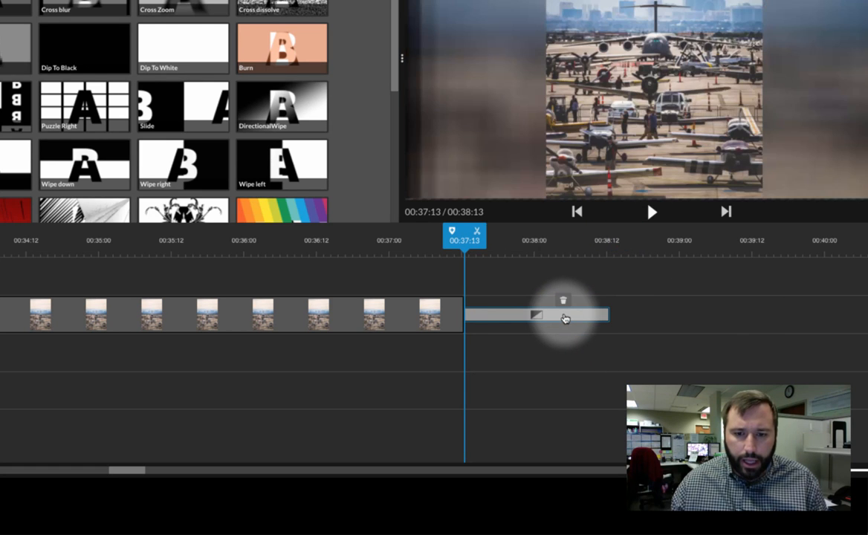
click(457, 232)
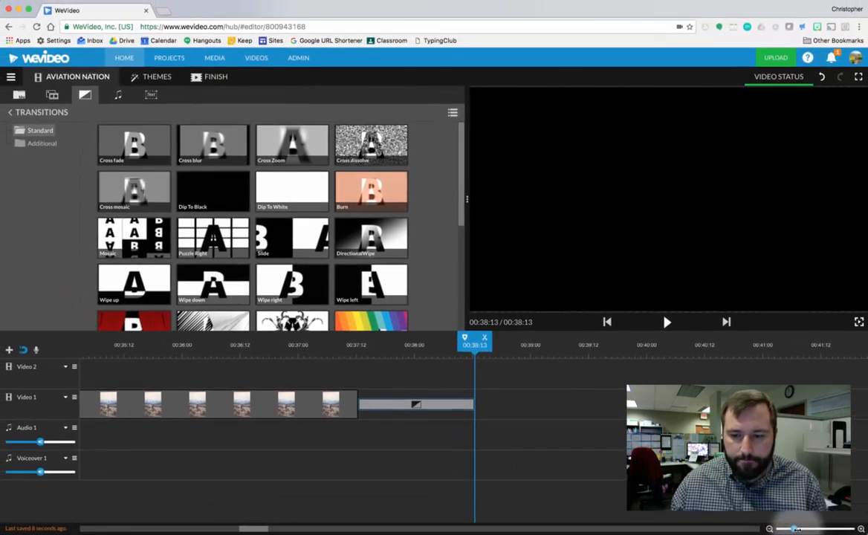
- Add Dip To Black transitions at the start of the title on Video 2 and the clouds clip on Video 1, and play the opening
mouse_move(791, 528)
mouse_down()
mouse_move(802, 529)
mouse_move(779, 528)
mouse_up()
scroll(453, 476, left, 10)
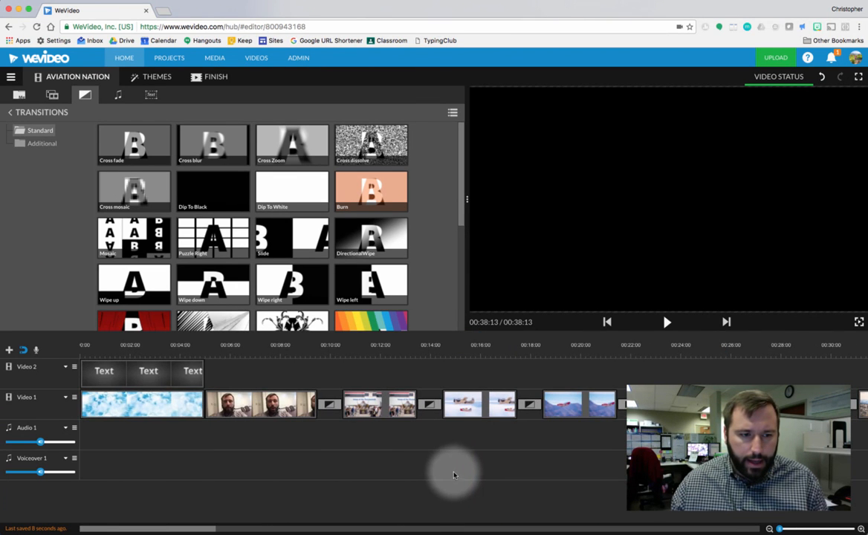
drag(104, 350, 69, 350)
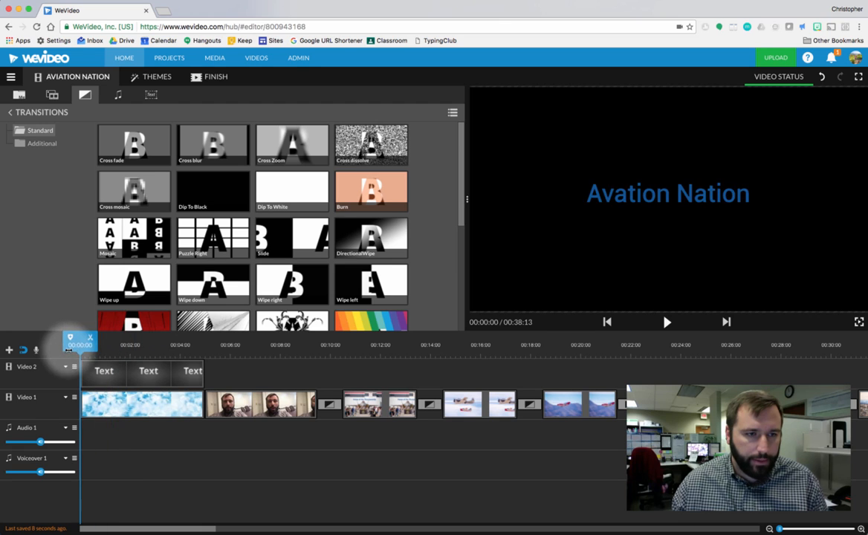
drag(201, 199, 156, 345)
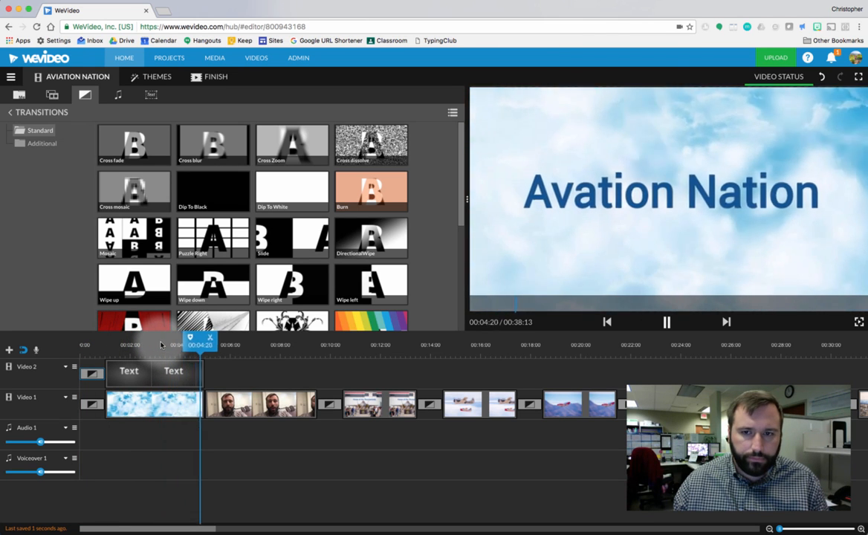
key(space)
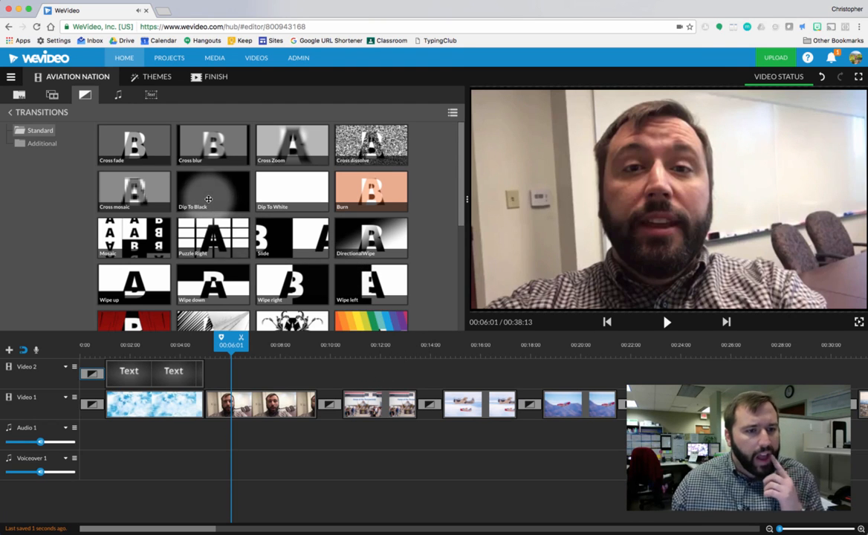
- Add Dip To Black transitions at the end of the title and between the clouds and Intro clips, and play from 00:03:14
drag(209, 199, 208, 411)
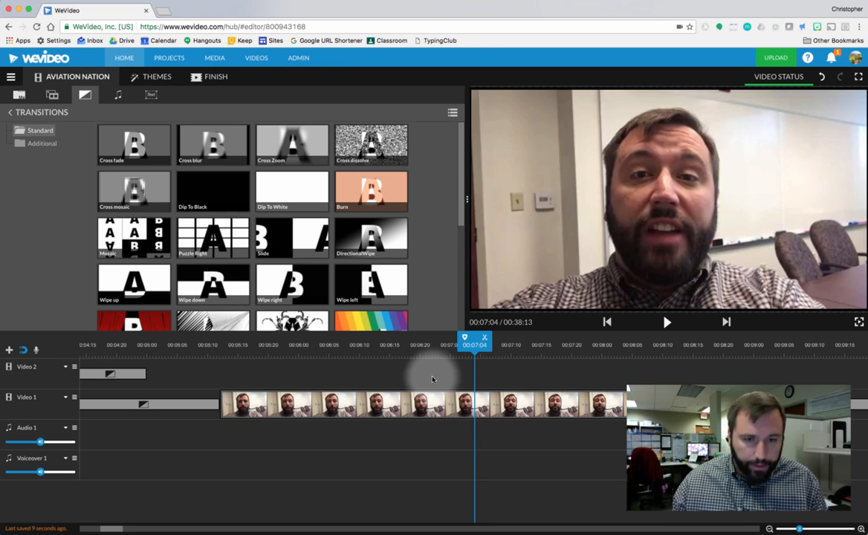
drag(474, 349, 94, 346)
drag(804, 530, 783, 529)
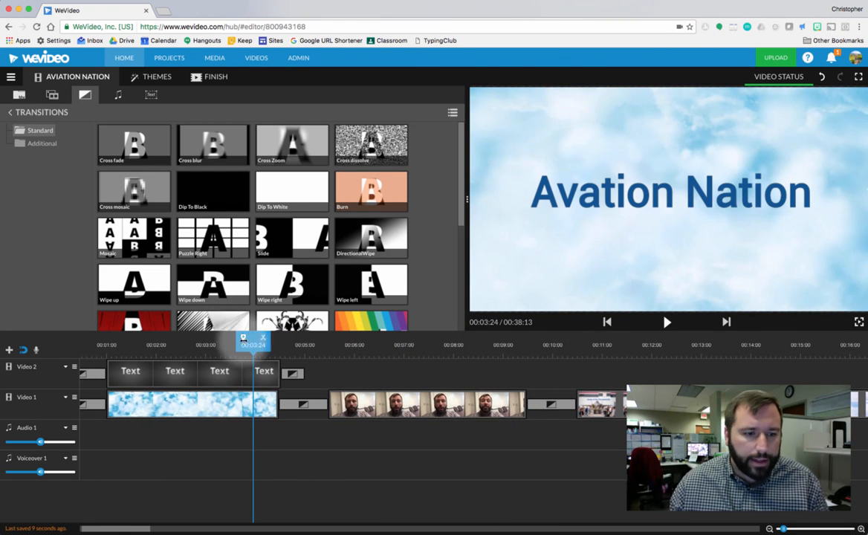
drag(241, 347, 228, 348)
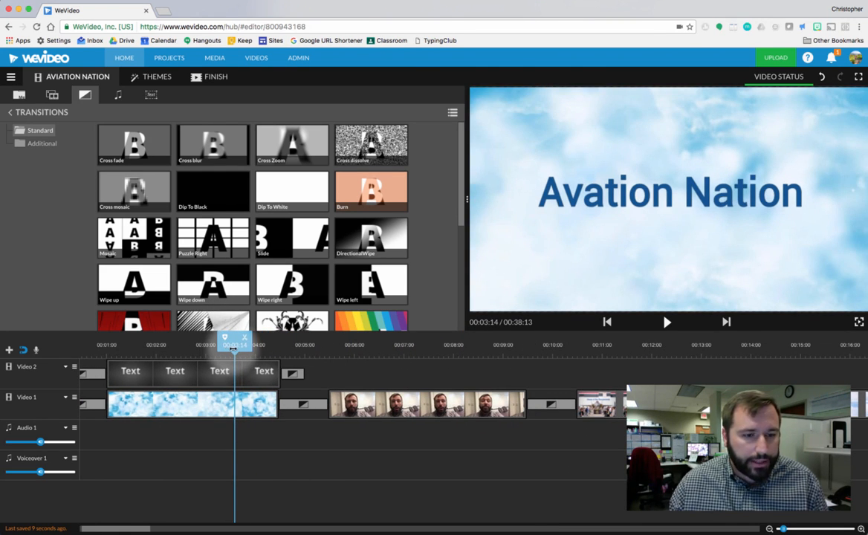
key(space)
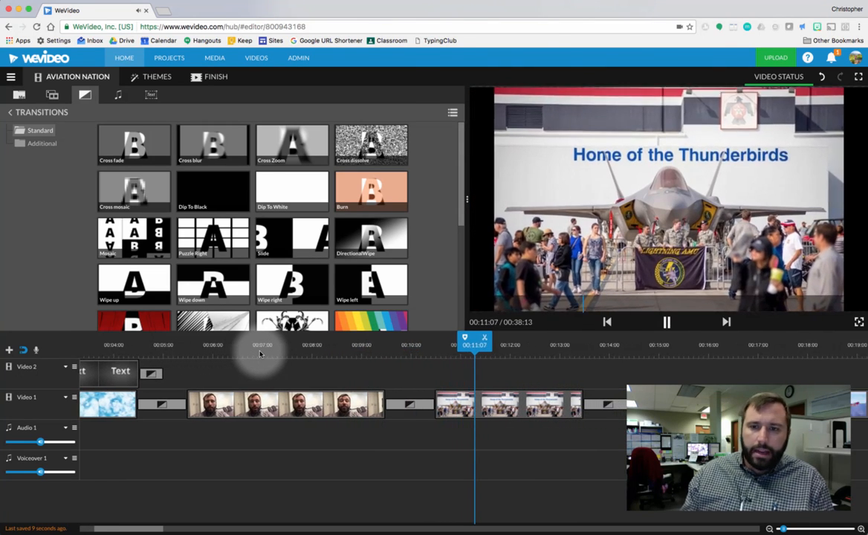
- Pause playback, place the playhead at 00:13:01, record a voiceover of about 8 seconds there and save it to the timeline
key(space)
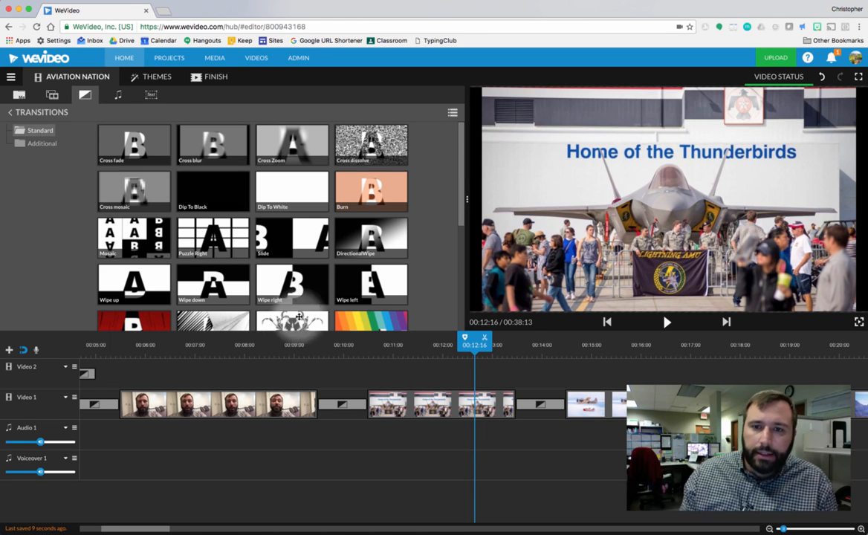
drag(492, 346, 496, 347)
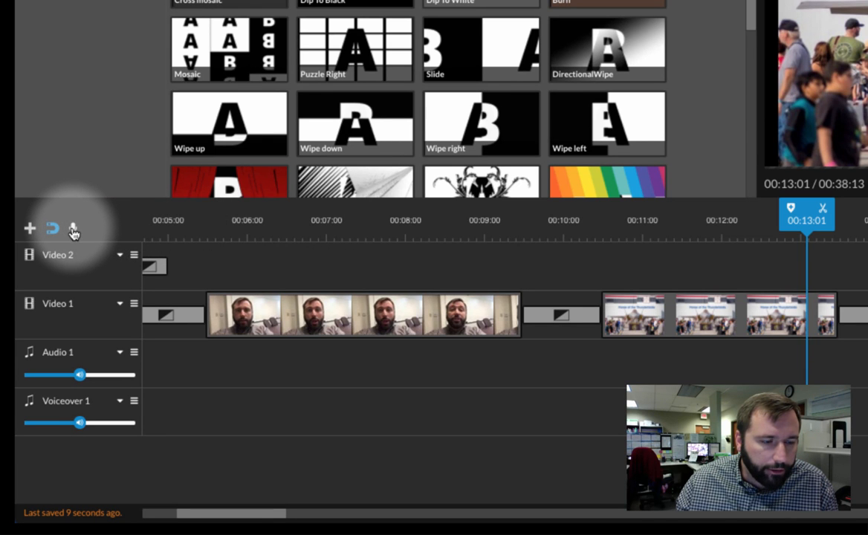
click(74, 230)
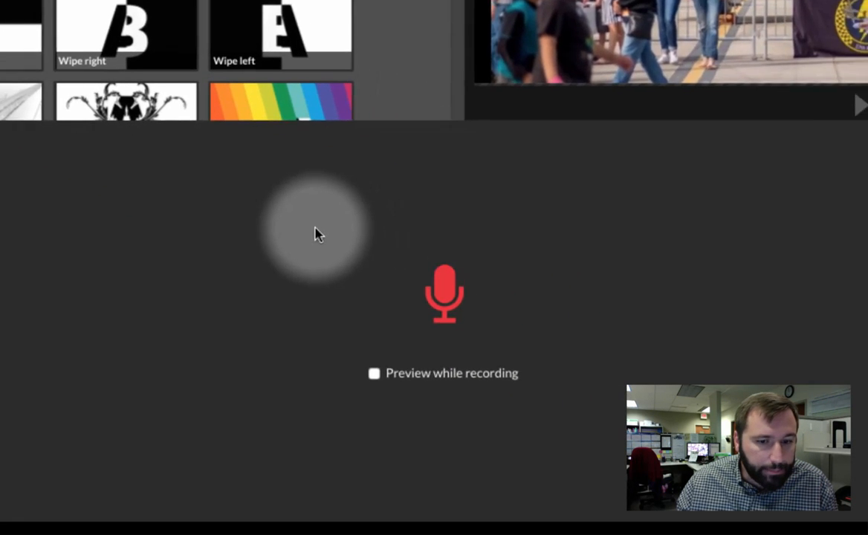
click(420, 294)
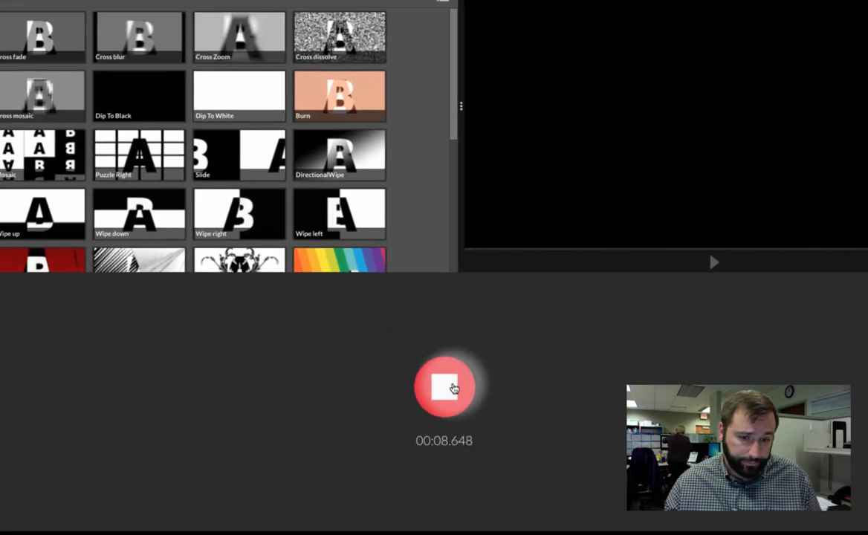
click(431, 295)
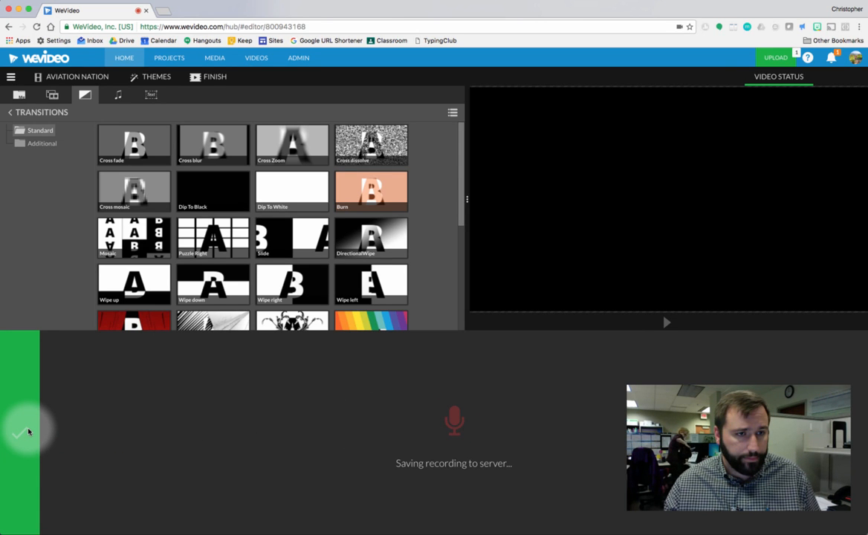
click(28, 432)
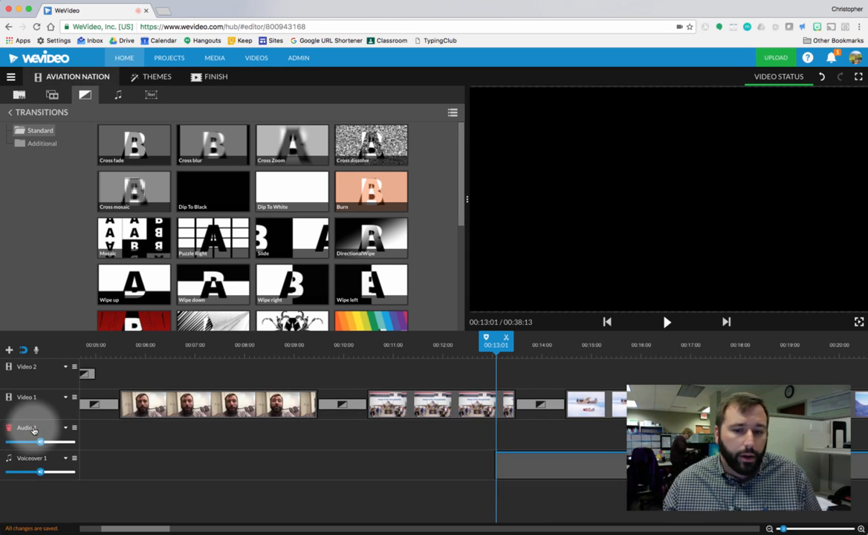
- Trim the silence from both ends of the voiceover clip and move it to start at 00:14:12 under the two-plane photo
scroll(424, 452, right, 1)
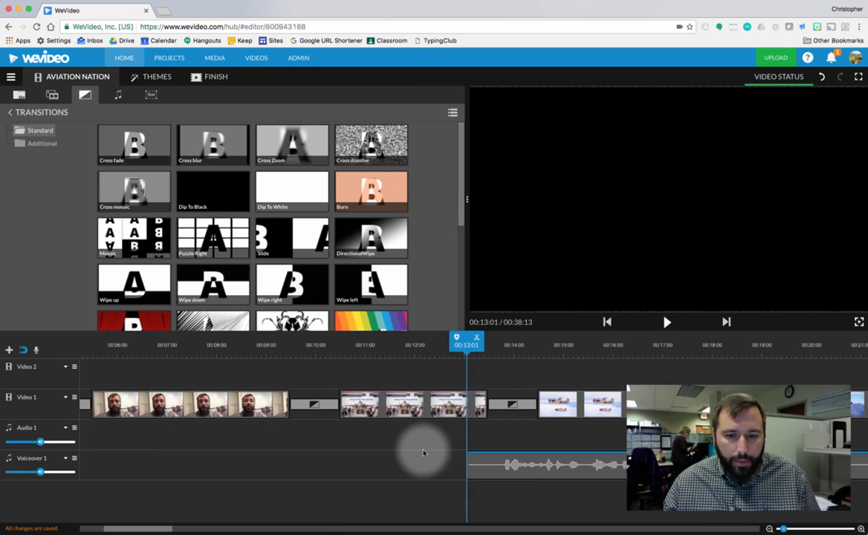
scroll(424, 452, right, 5)
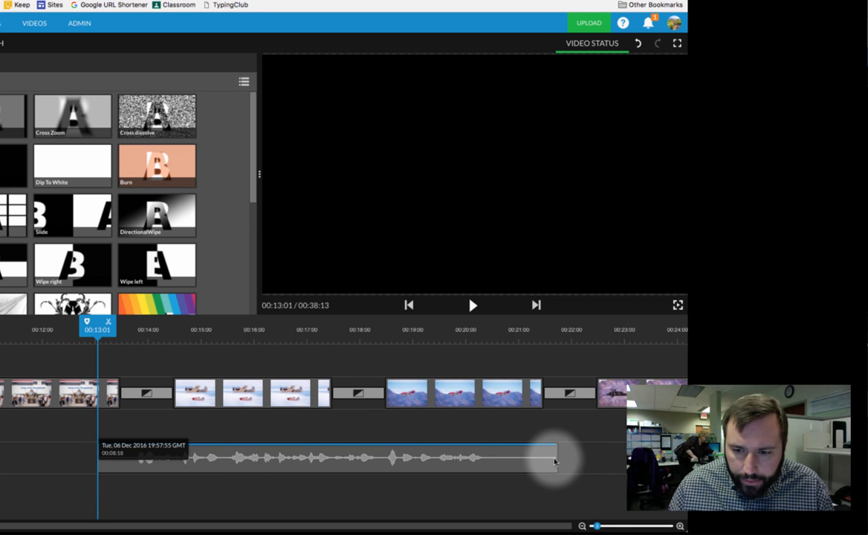
click(138, 472)
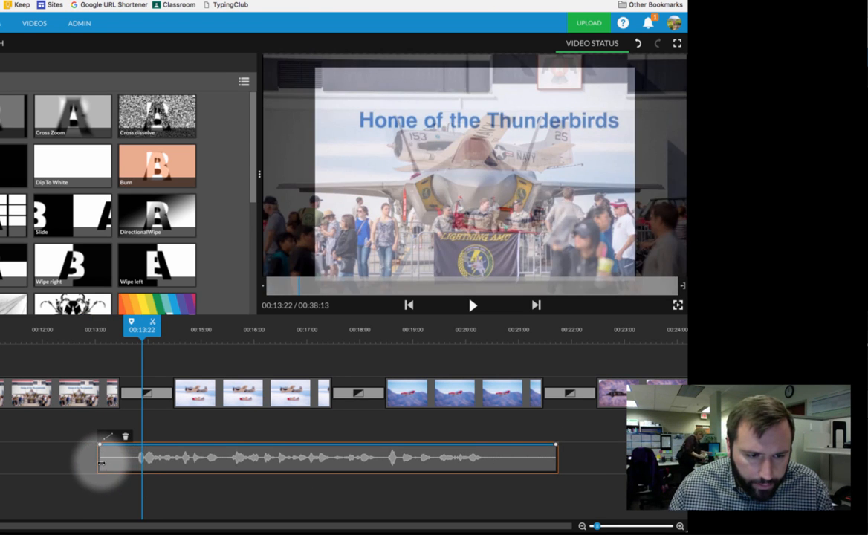
drag(101, 463, 128, 461)
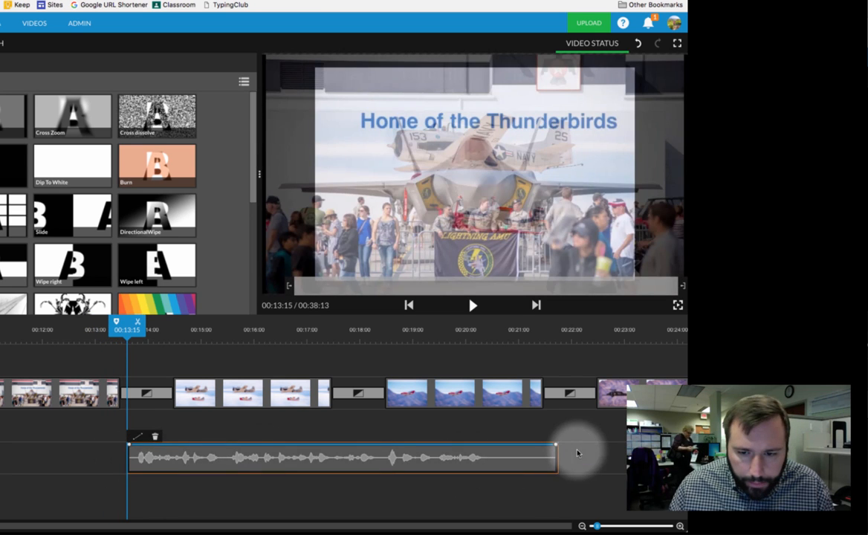
drag(557, 455, 495, 458)
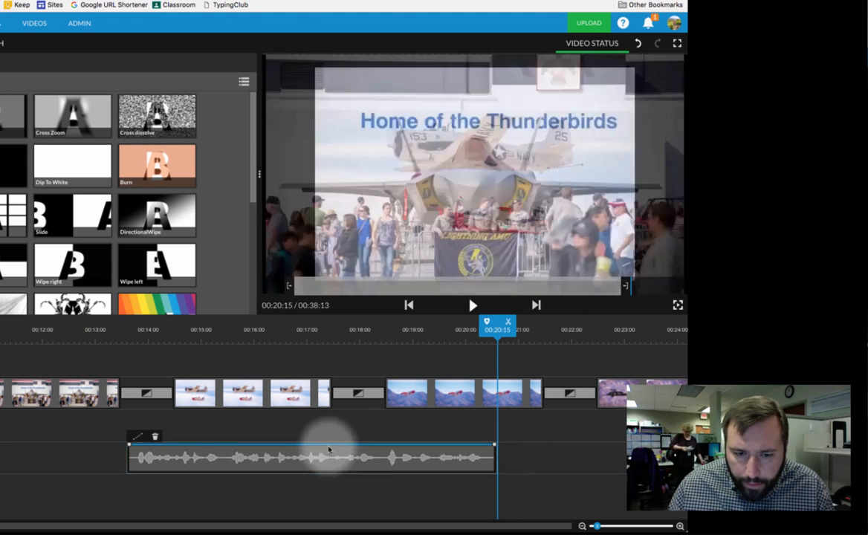
drag(252, 458, 291, 456)
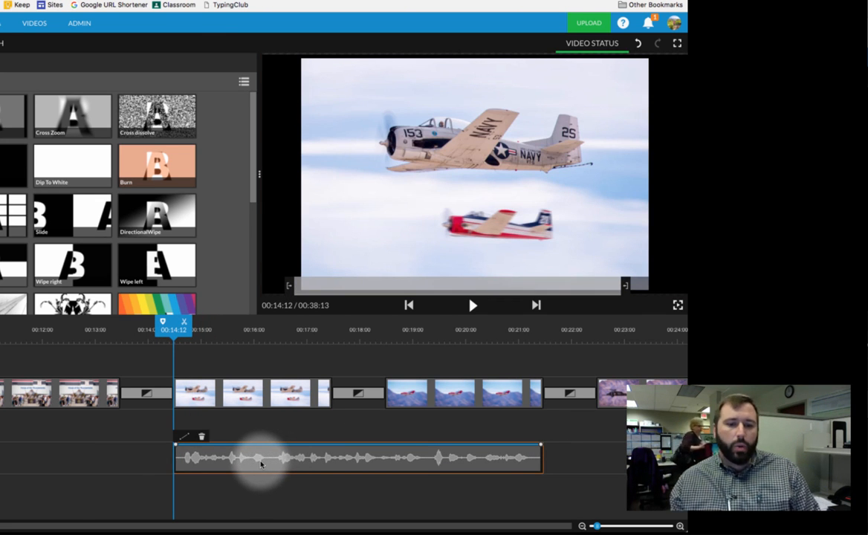
- Browse the audio library's Free music, Sound Effects and Premium Music folders and open the Cheerful premium tracks
scroll(259, 461, left, 10)
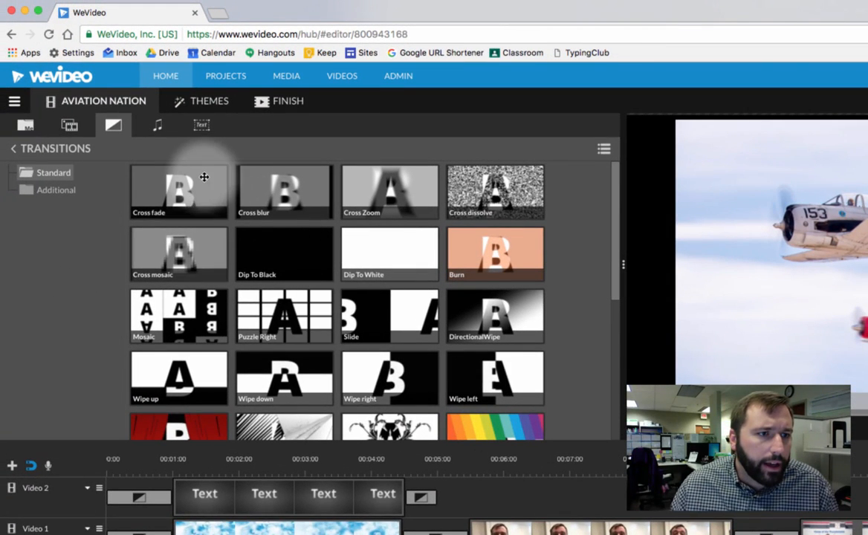
click(160, 132)
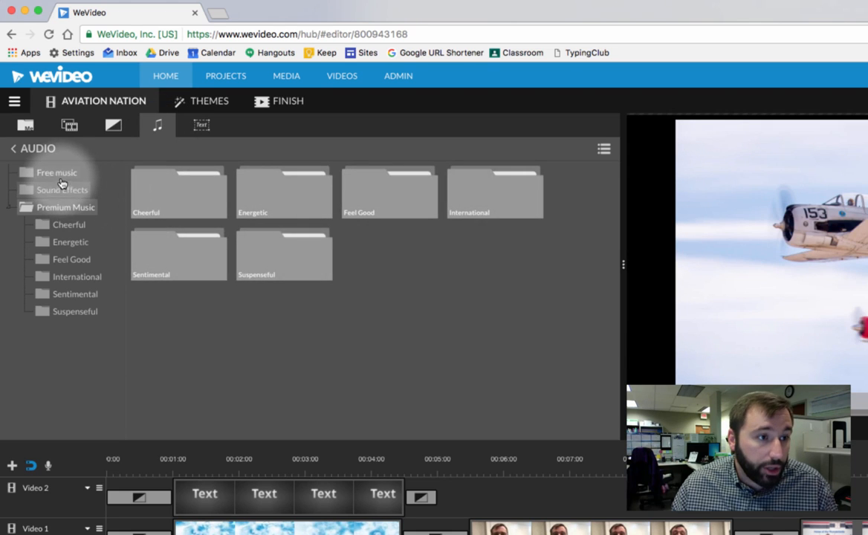
click(60, 175)
click(64, 190)
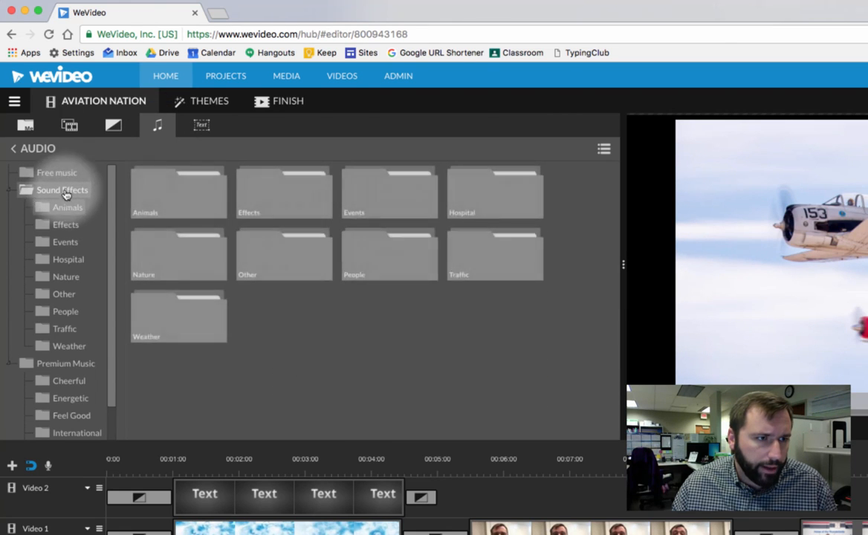
click(60, 173)
click(25, 194)
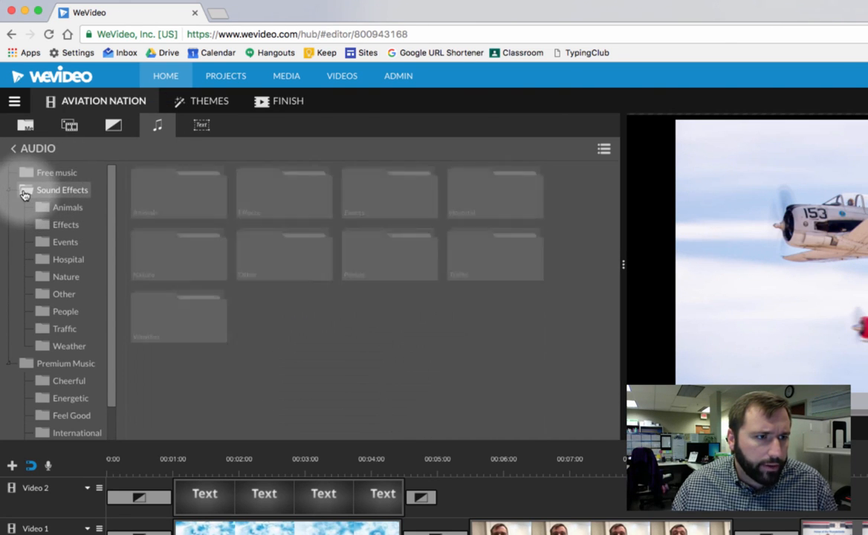
click(68, 364)
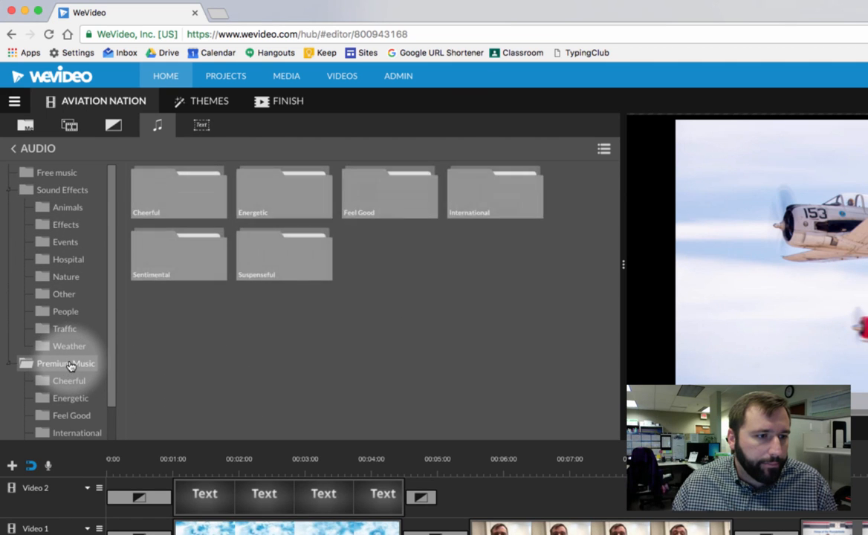
click(68, 381)
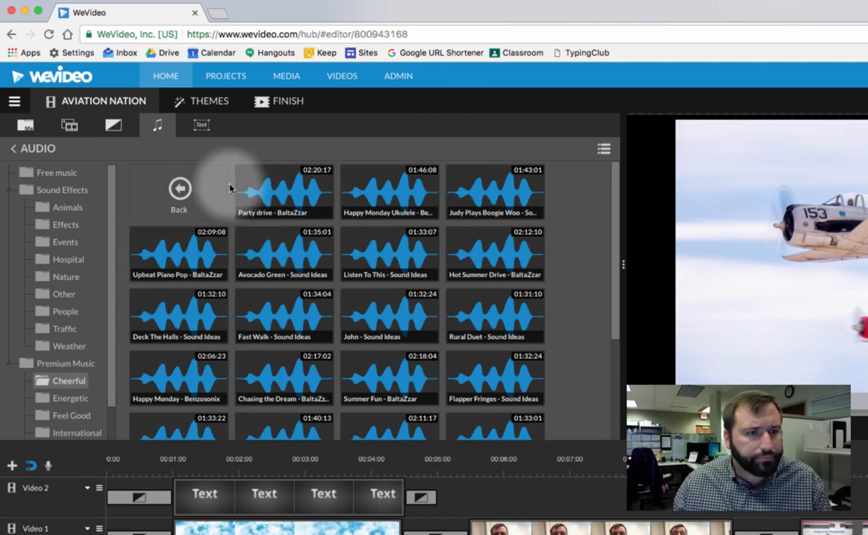
- Add the Picnic By The Creek track at the start of Audio 1 and play the opening up to 00:06:03
scroll(276, 270, down, 3)
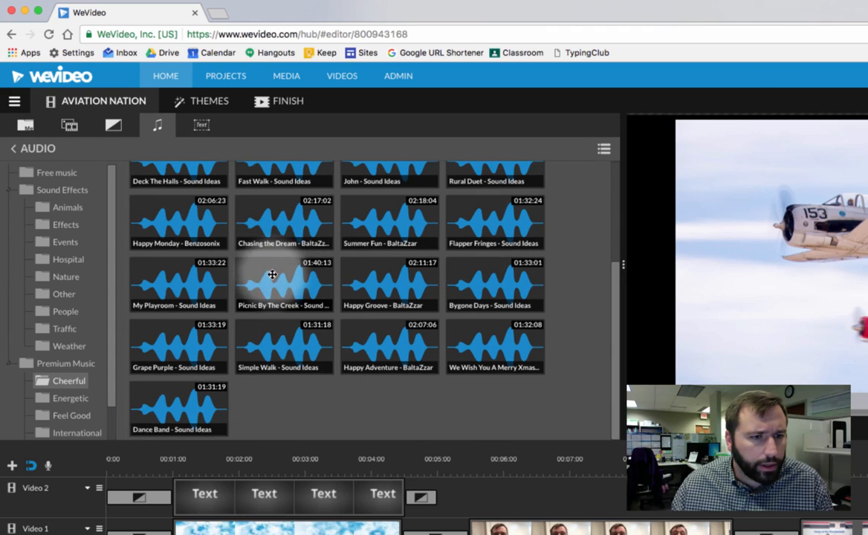
click(272, 275)
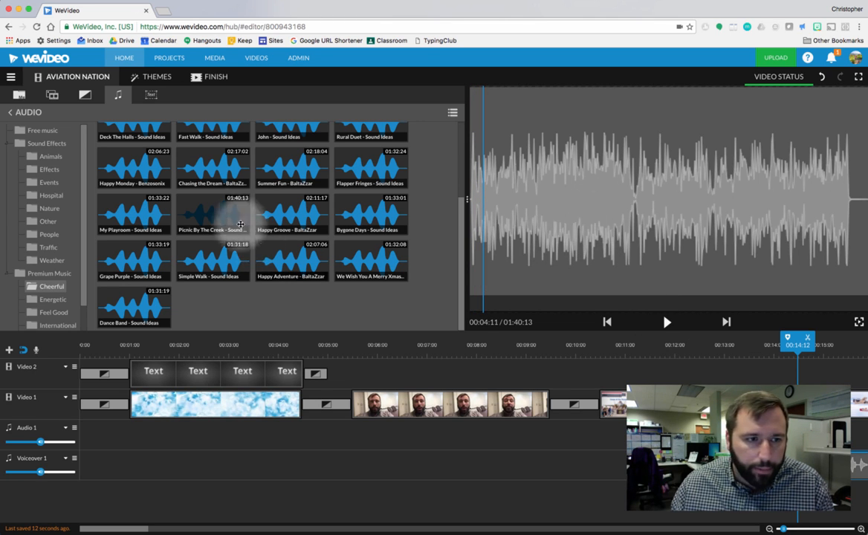
drag(220, 258, 93, 434)
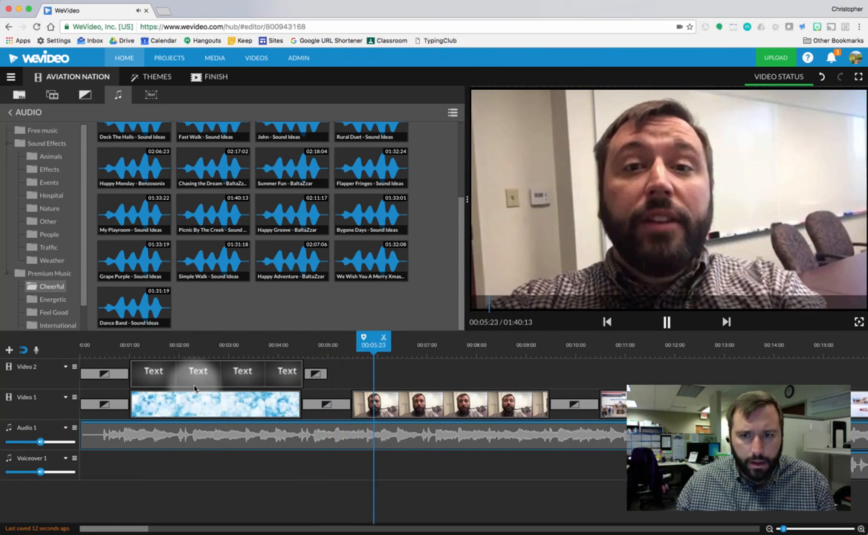
key(space)
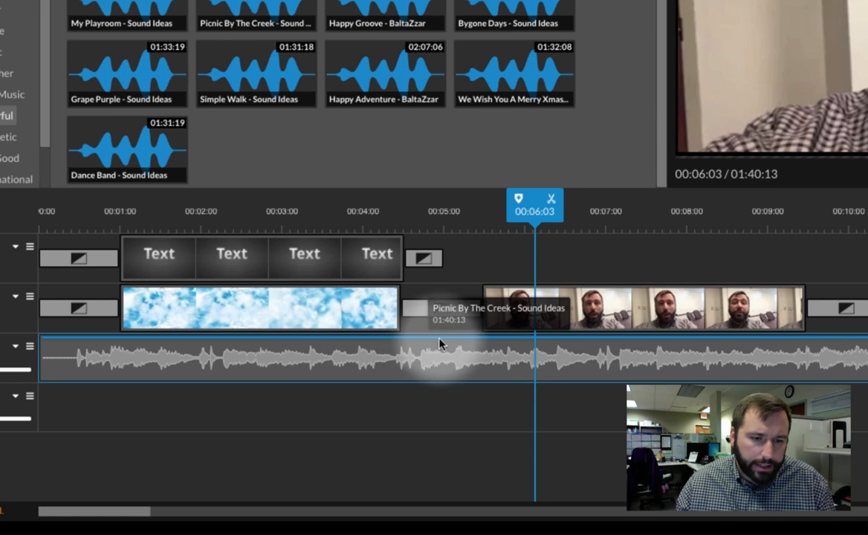
- Fade the music down before the Intro clip with a full-volume keyframe near the clouds clip's end and a lowered one at 00:05:09
click(473, 344)
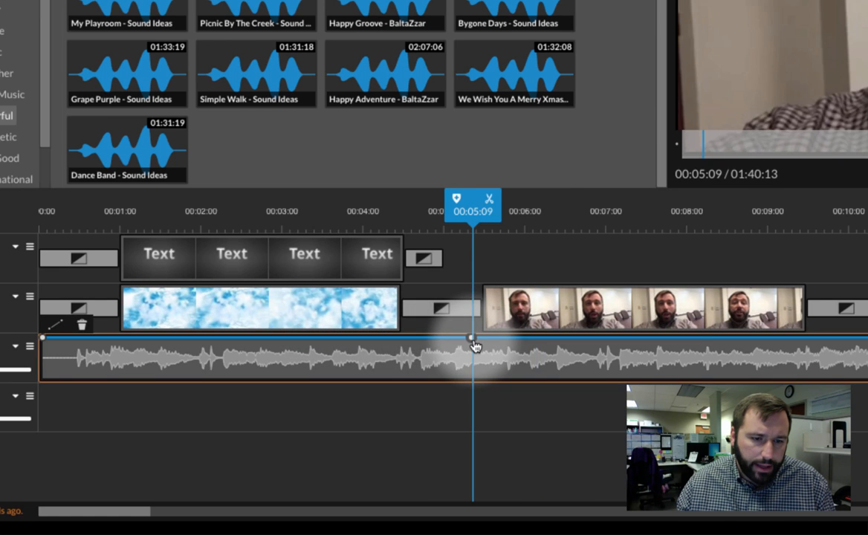
drag(474, 342, 473, 363)
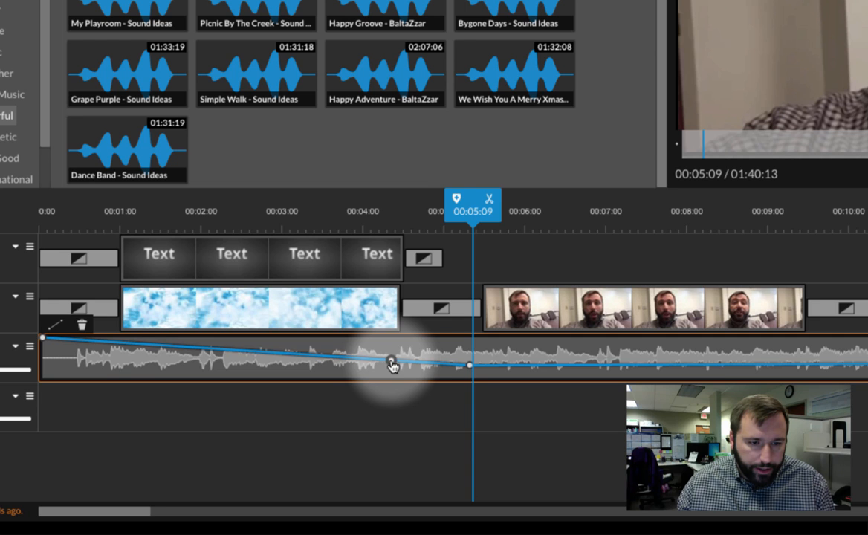
click(392, 363)
drag(392, 363, 393, 338)
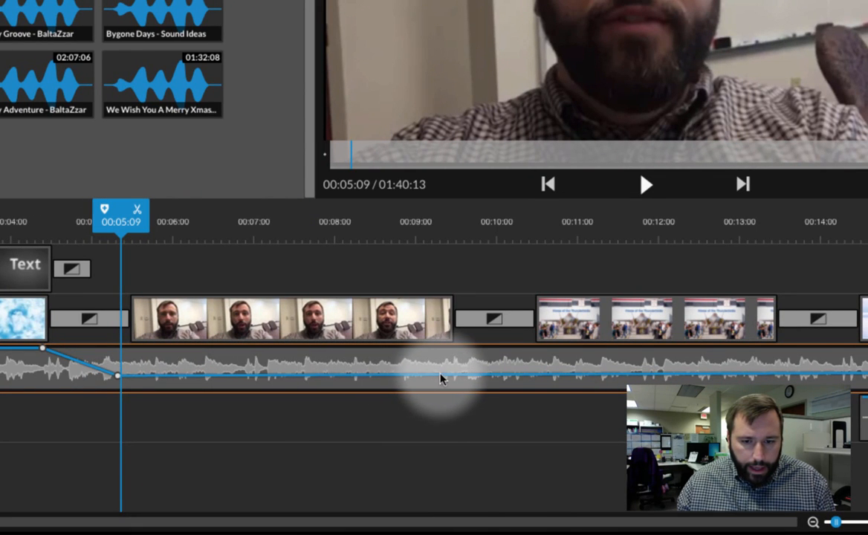
- Raise the music back to full volume with keyframes from the Intro clip's end into the following transition, and play the section
click(454, 375)
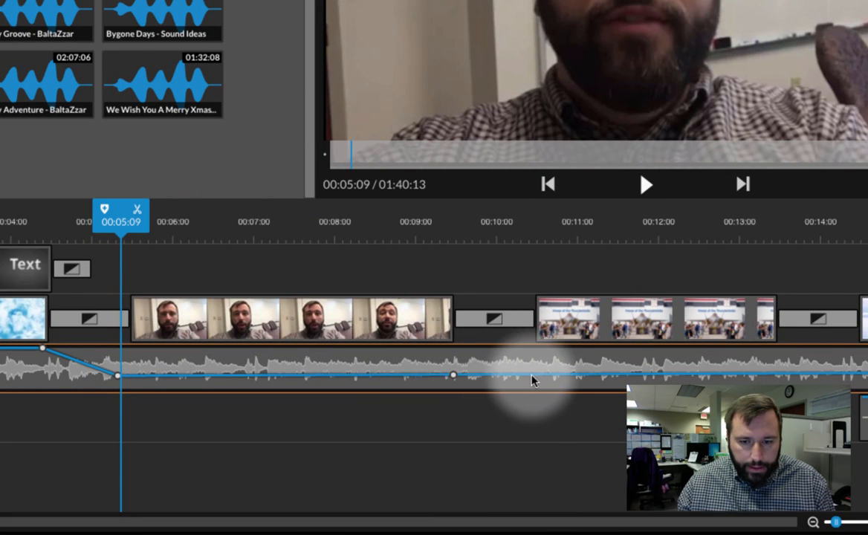
drag(540, 378, 521, 347)
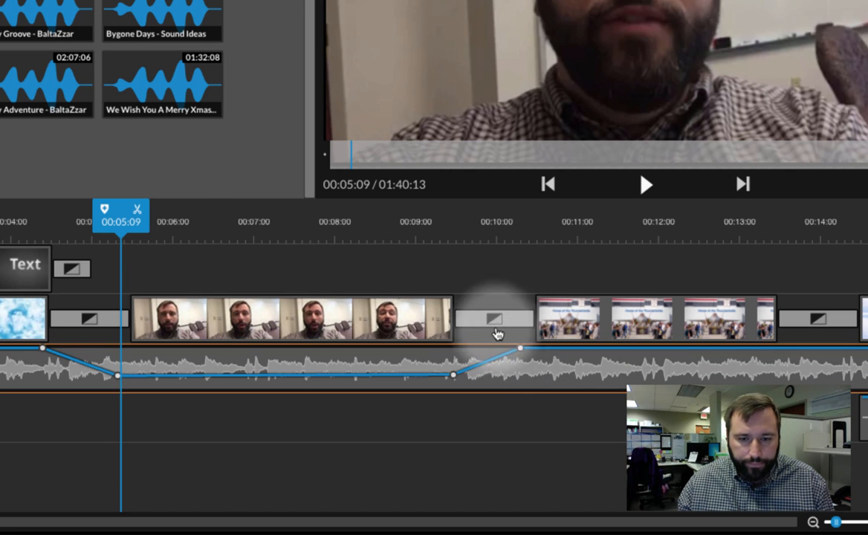
drag(110, 222, 0, 223)
key(space)
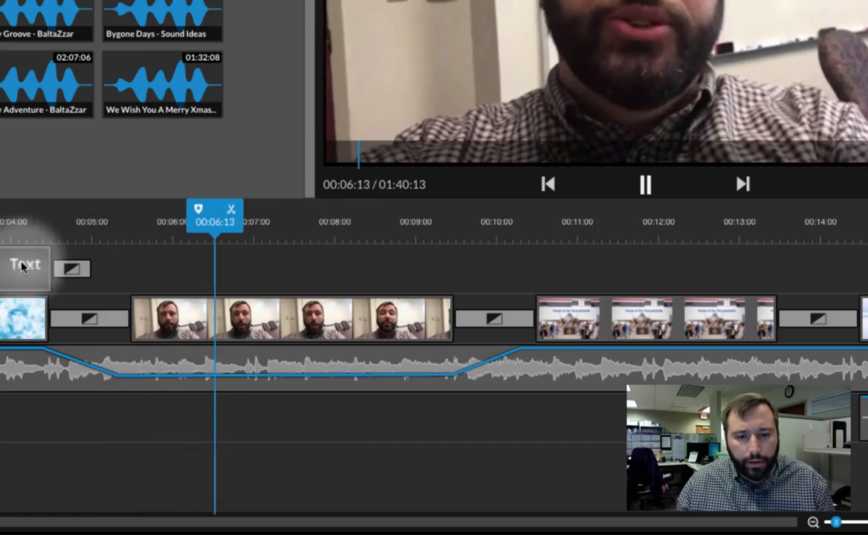
key(space)
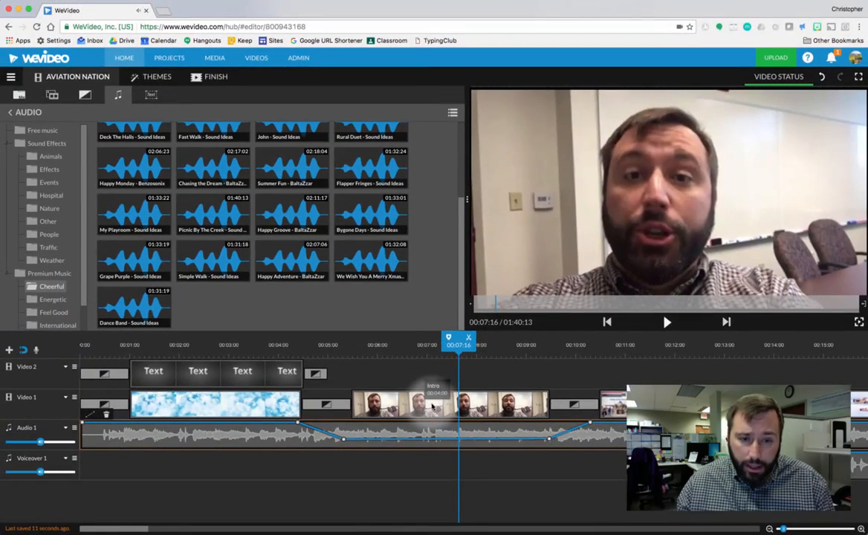
- Check the Intro clip's sound settings and replay the ducked music section from before the clip up to 00:08:04
click(439, 404)
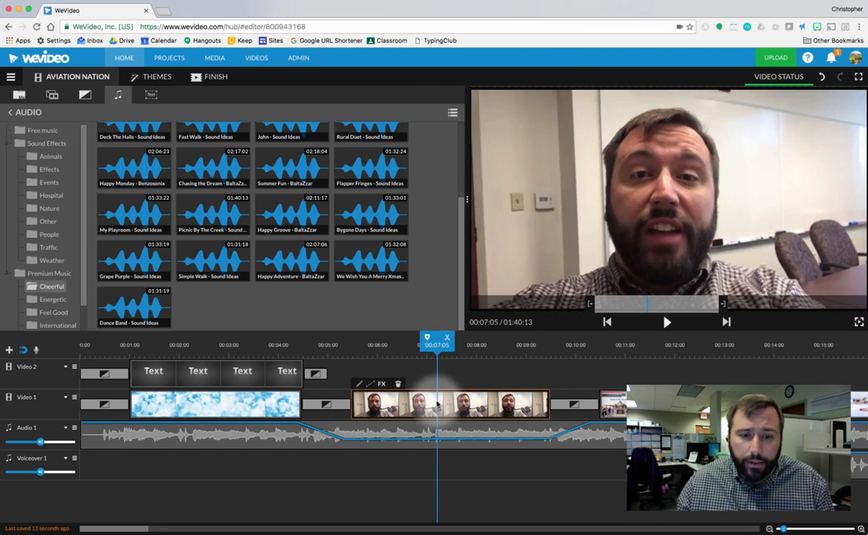
double_click(438, 404)
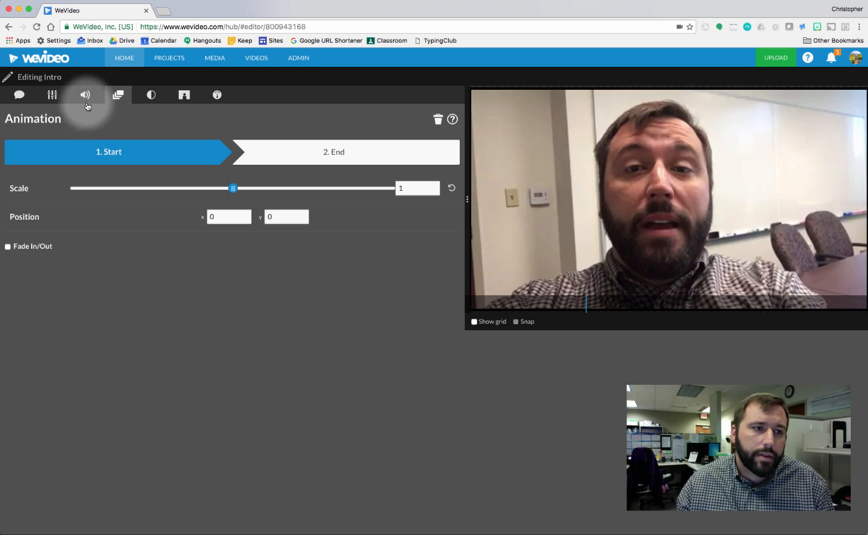
click(86, 104)
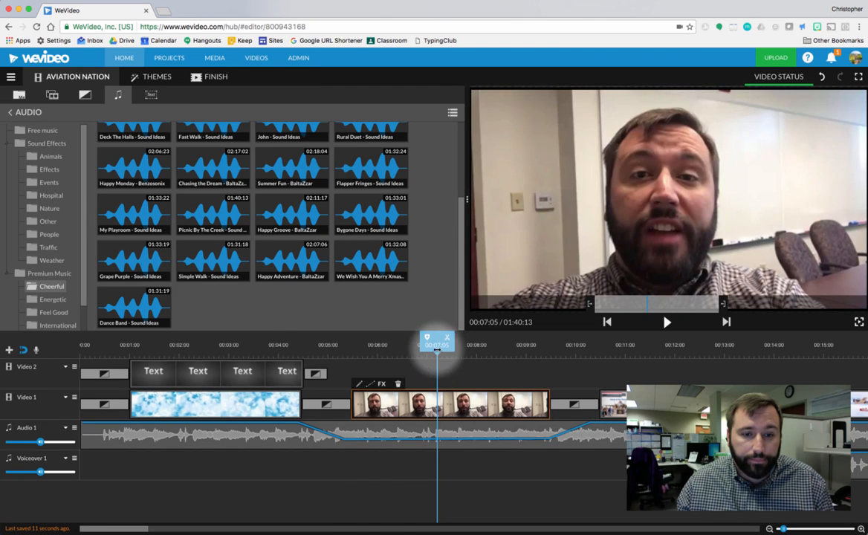
drag(438, 347, 310, 348)
key(space)
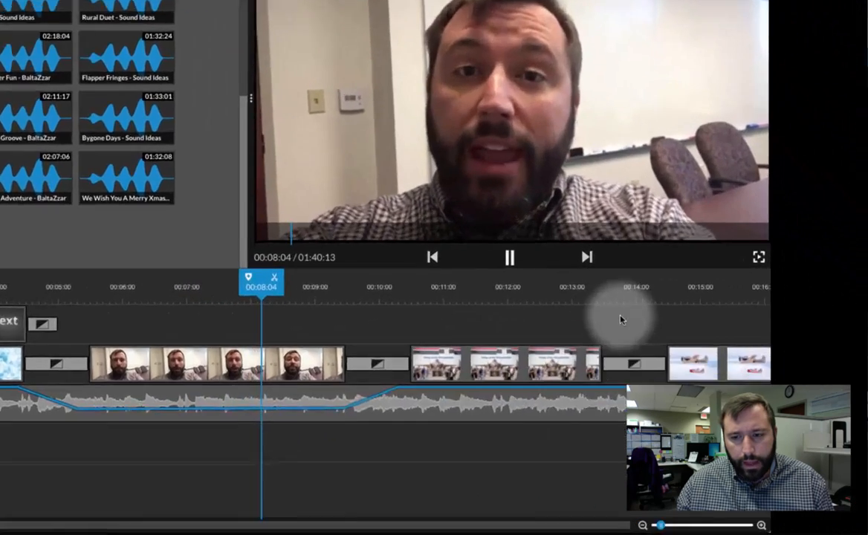
key(space)
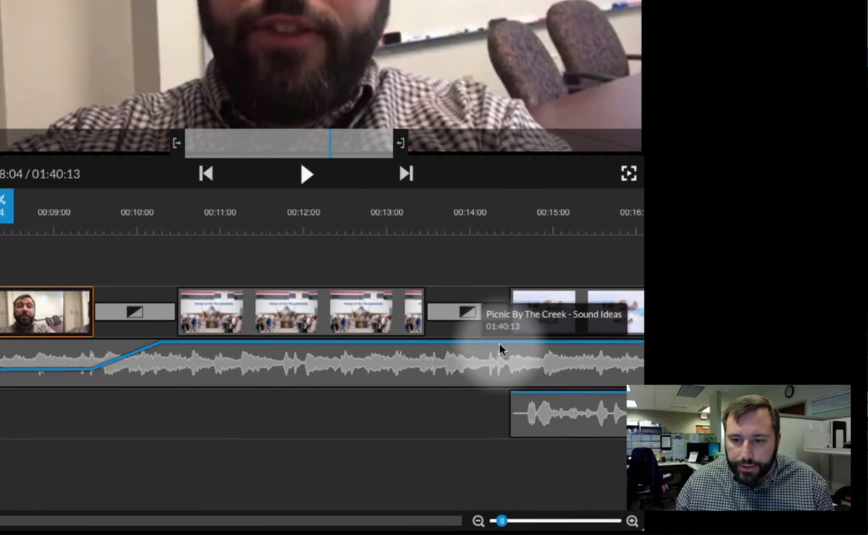
- Fade the music down to 30% over the transition before the voiceover, with keyframes at the transition's start and at 00:14:10
click(780, 428)
click(505, 348)
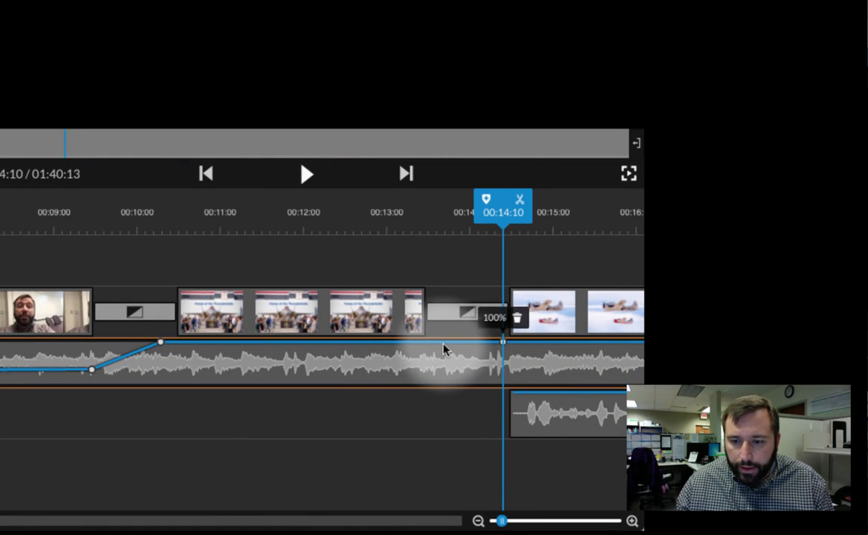
click(429, 347)
drag(505, 352, 506, 380)
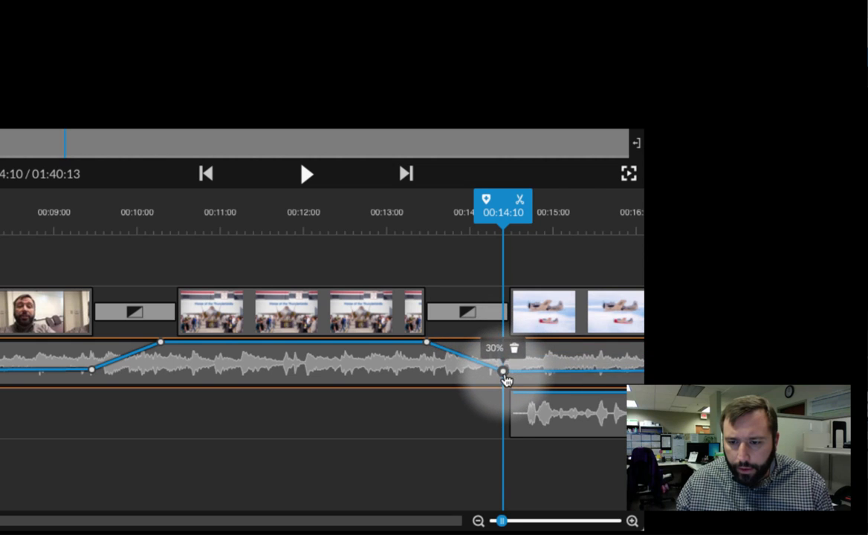
- Raise the music back to 100% over the transition after the voiceover, starting from a keyframe at the voiceover's end at 00:21:11
scroll(496, 396, right, 10)
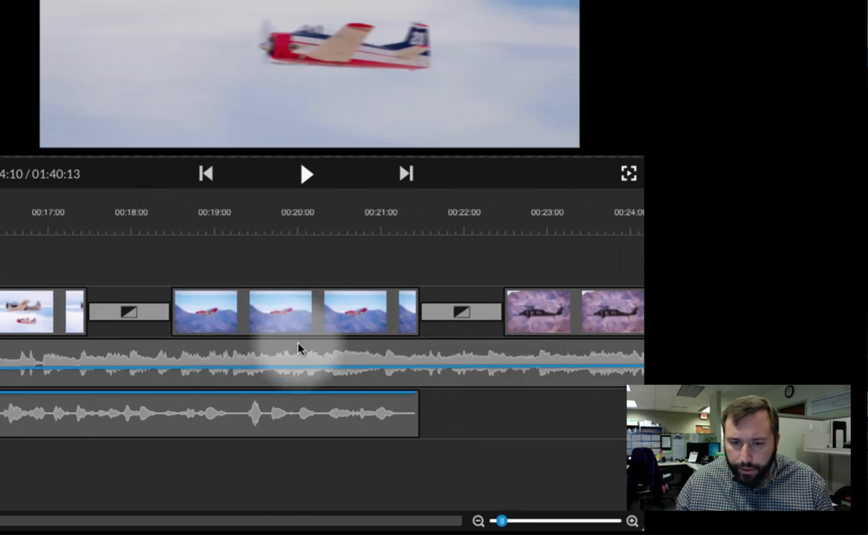
click(425, 370)
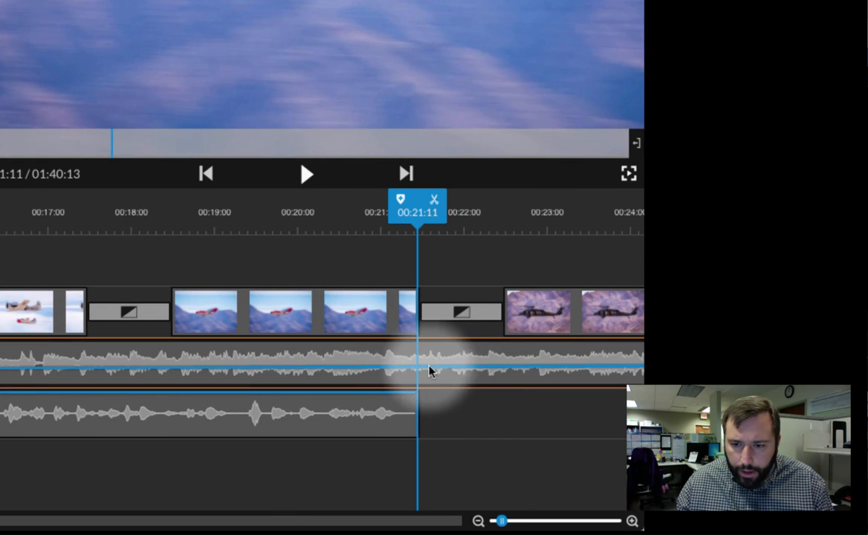
click(418, 368)
drag(484, 373, 479, 341)
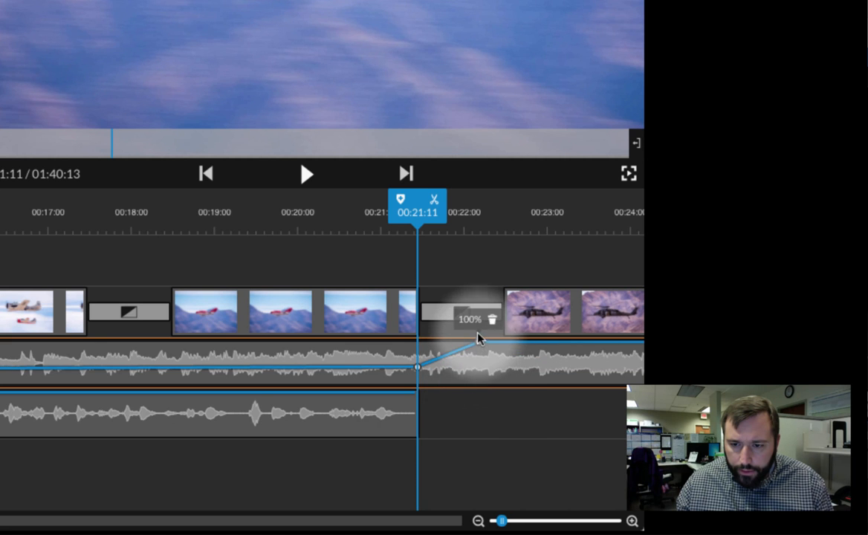
- Fade the music down over the transition between the helicopter photo and the second talking clip, with a keyframe at each end
scroll(479, 411, right, 8)
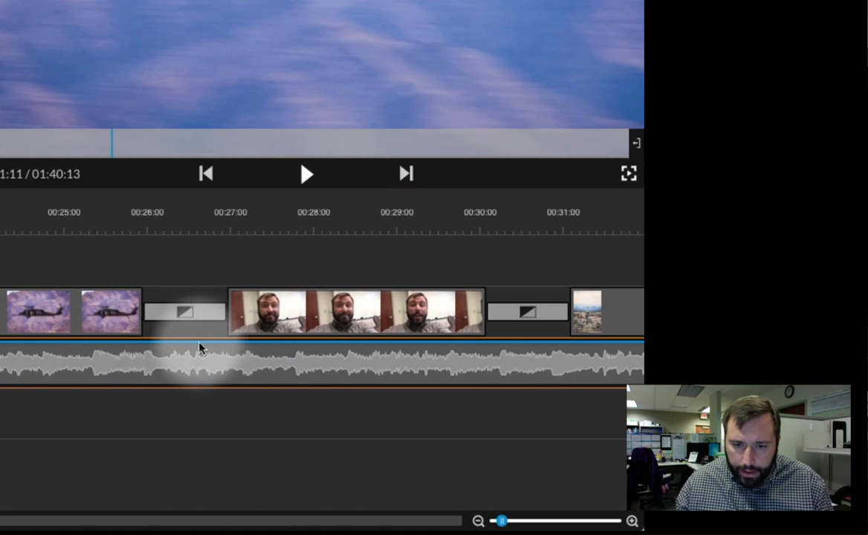
click(225, 343)
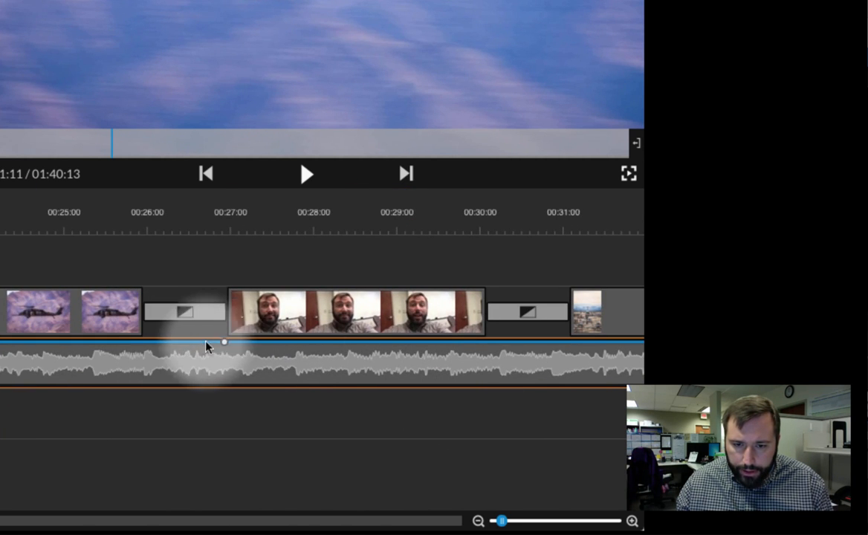
click(142, 342)
drag(225, 343, 226, 371)
- Raise the music back to full volume from the end of the second talking clip across the following transition
scroll(247, 379, right, 5)
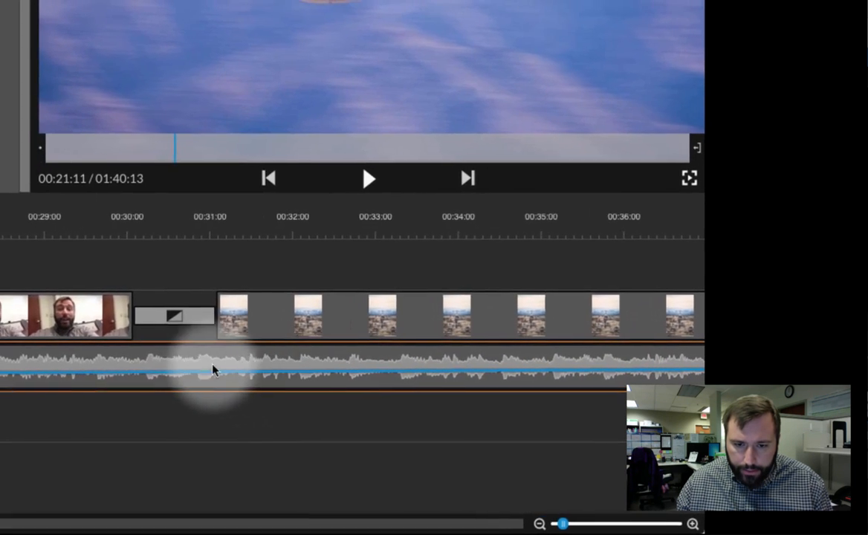
click(134, 372)
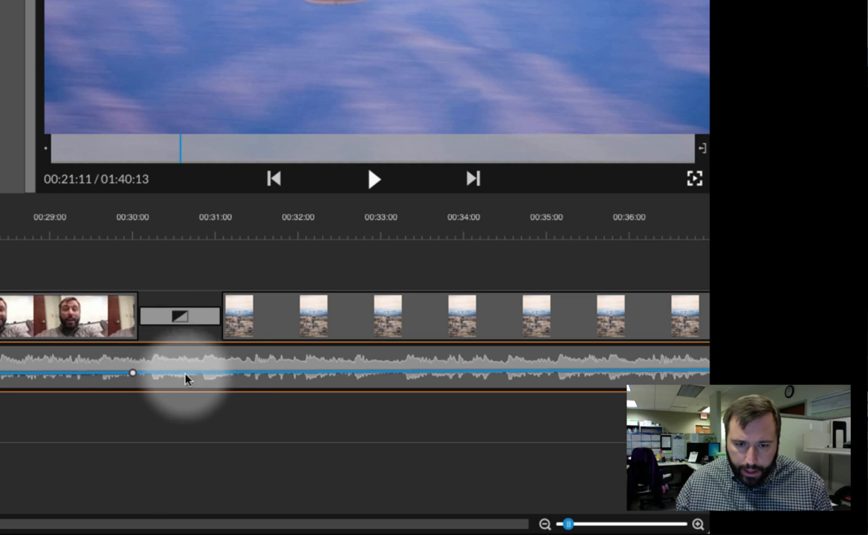
drag(217, 373, 214, 343)
- Split the music track at the end of the final transition at 00:38:13 and delete the leftover part
scroll(293, 393, right, 6)
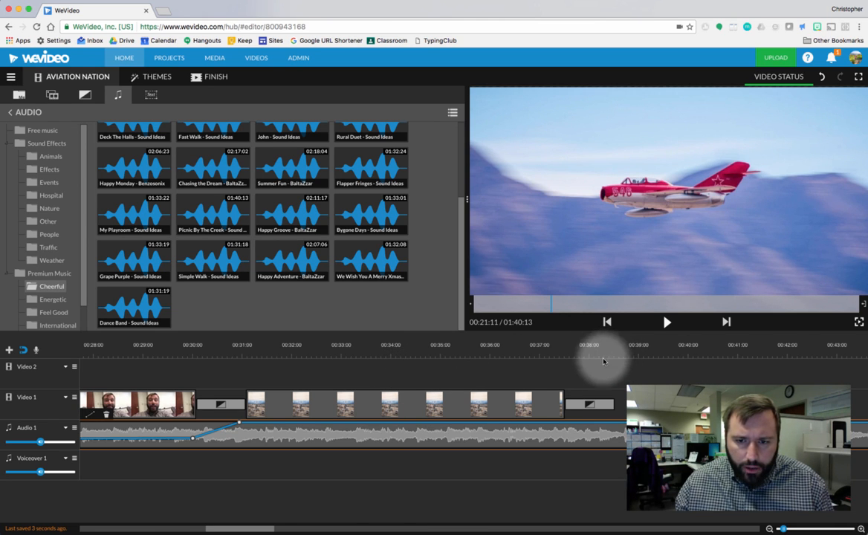
scroll(438, 402, left, 10)
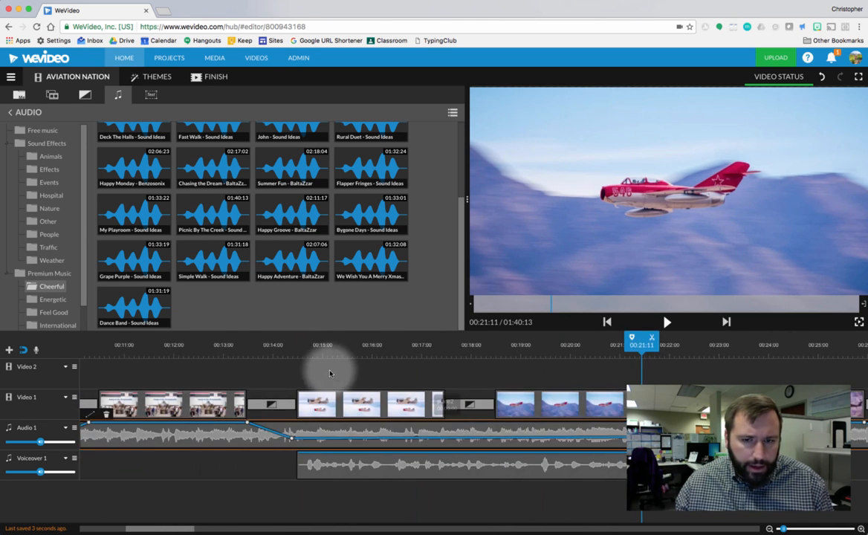
drag(639, 345, 779, 345)
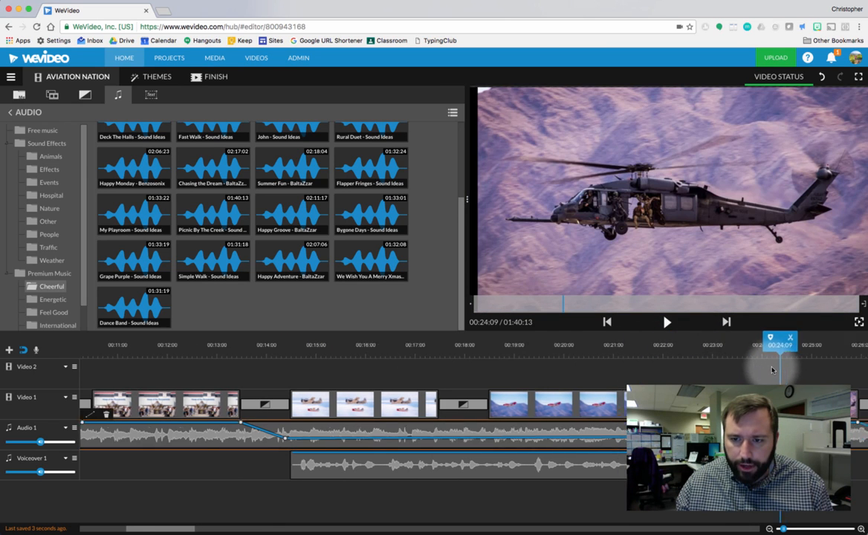
scroll(773, 369, right, 10)
scroll(52, 362, left, 5)
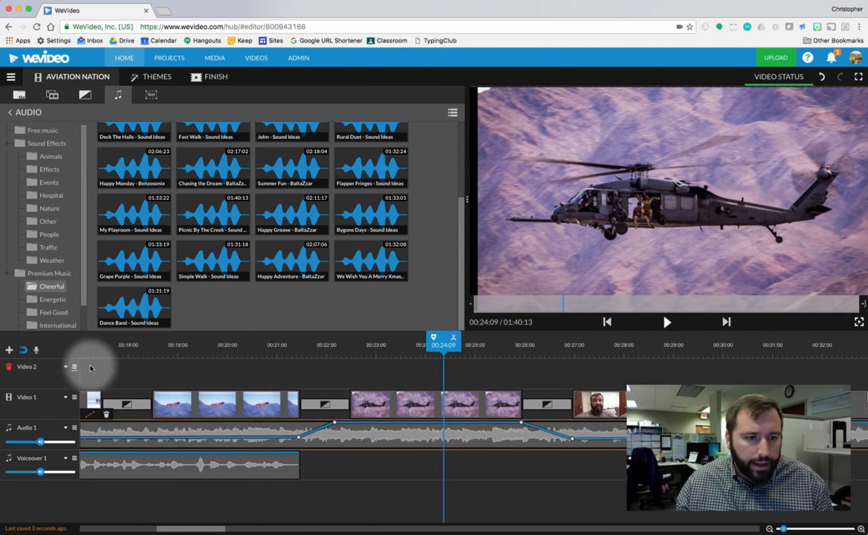
drag(441, 342, 816, 346)
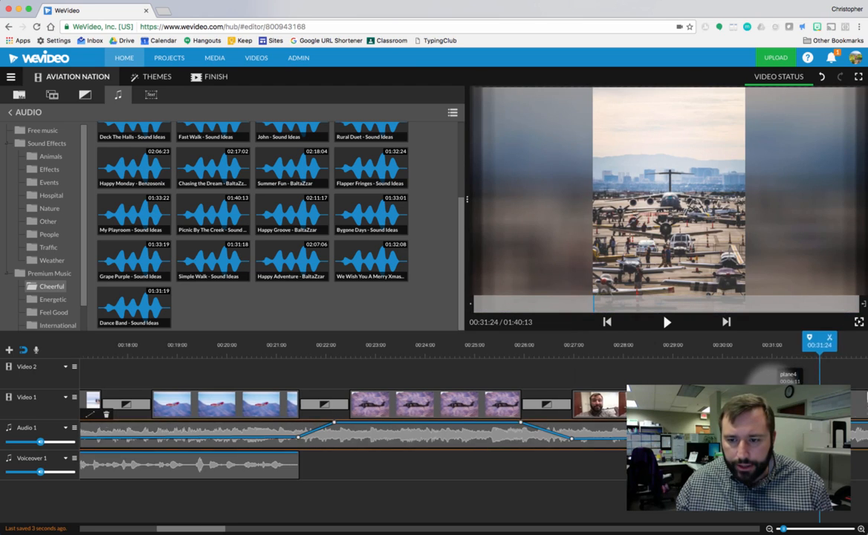
scroll(786, 376, right, 5)
drag(489, 345, 814, 345)
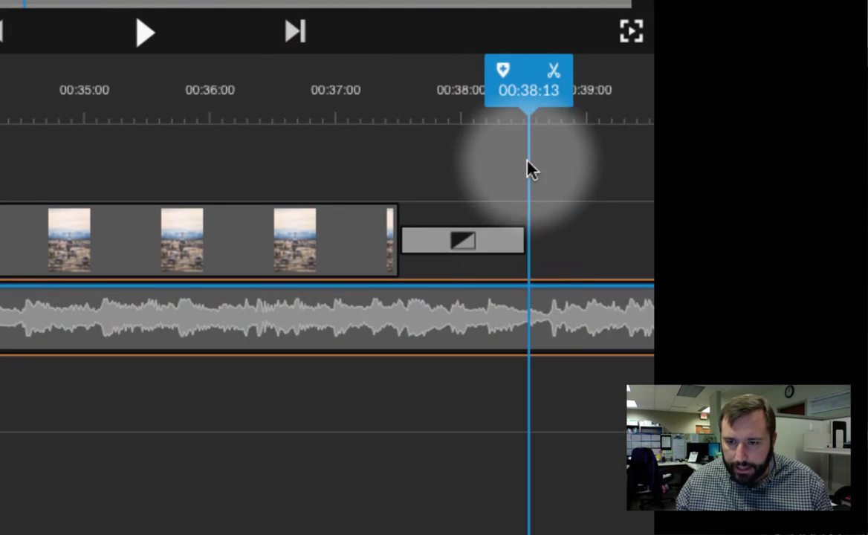
click(555, 74)
click(576, 316)
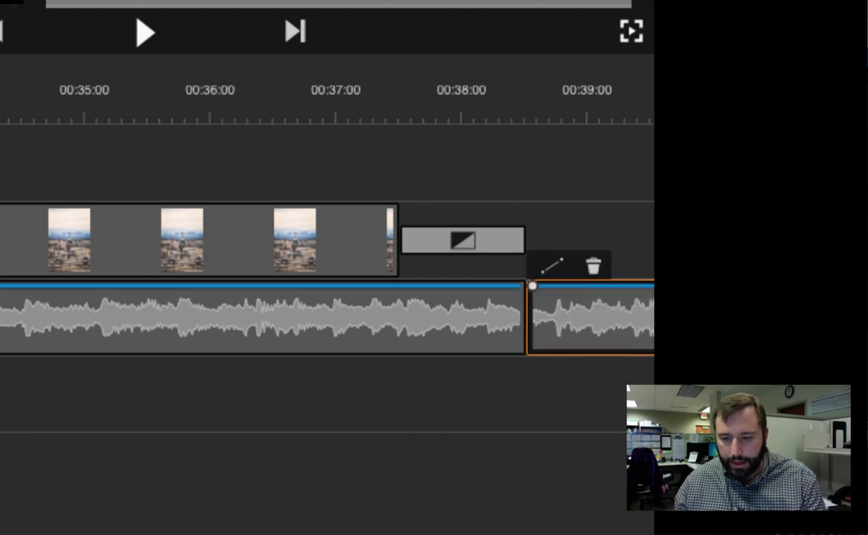
key(Delete)
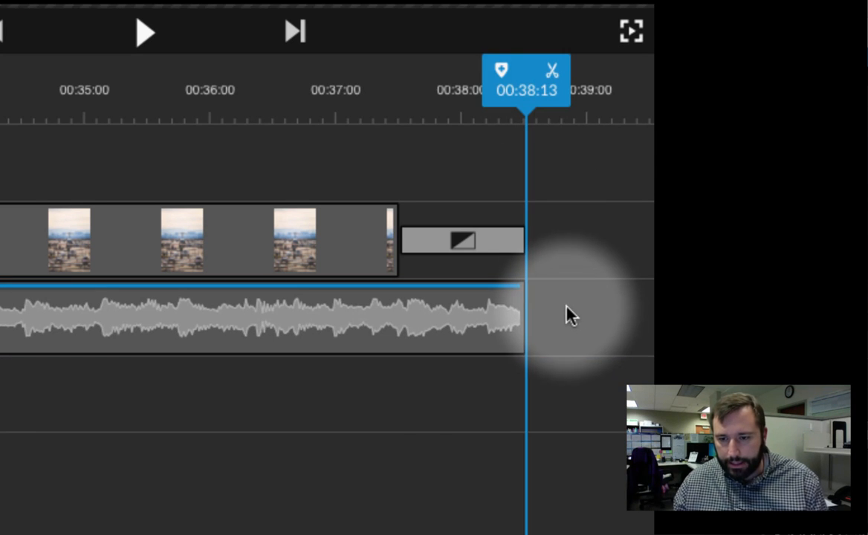
- Fade the music out to silence across the final transition with a full-volume keyframe before it, and play the ending
click(489, 291)
drag(519, 288, 529, 362)
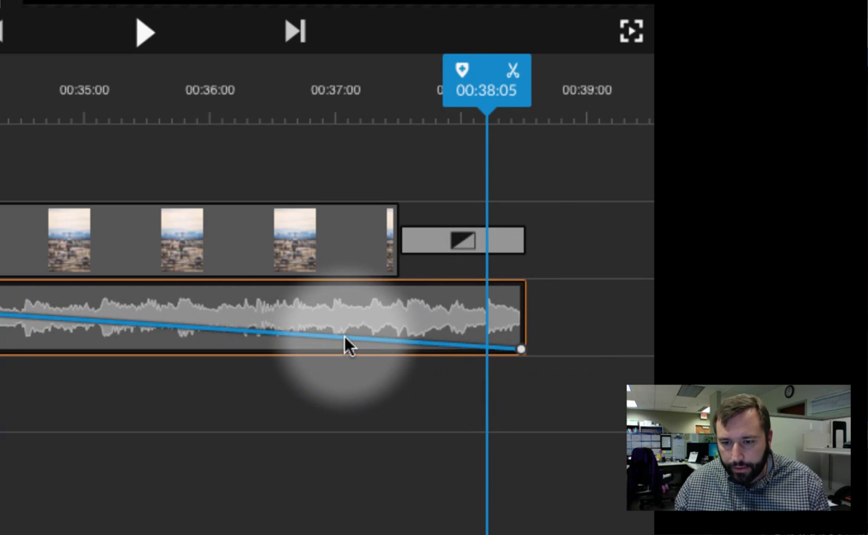
drag(357, 340, 345, 240)
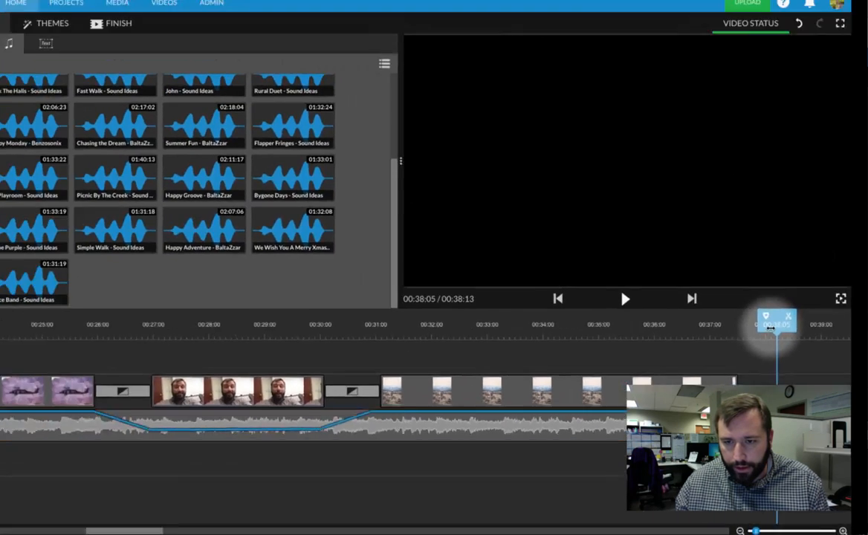
drag(476, 93, 215, 105)
key(space)
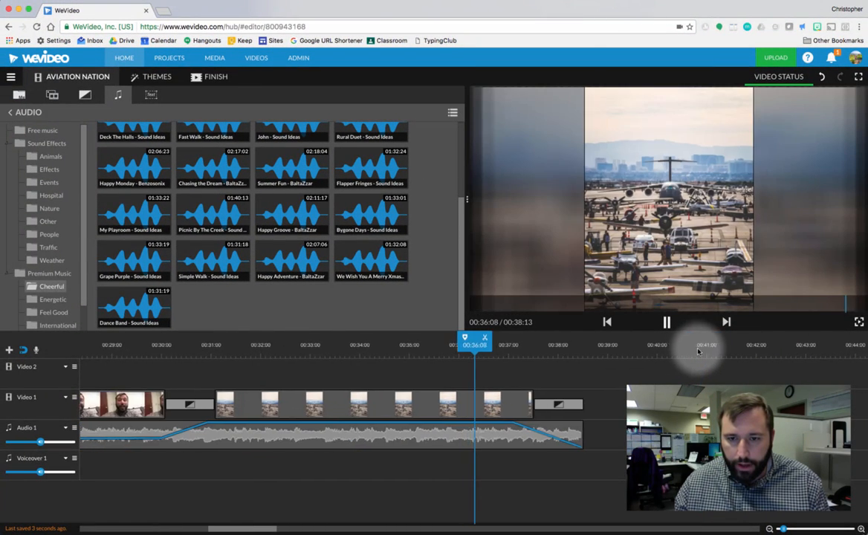